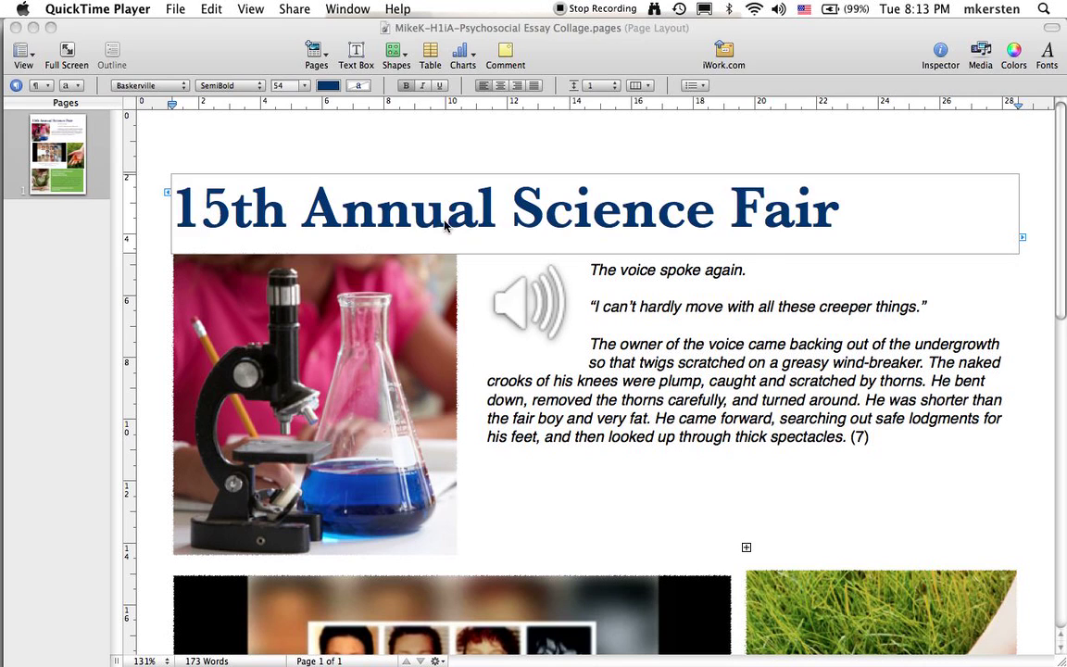
Step: Replace the collage heading with 'First Impressions' and reduce its font size from 54 to 48 pt
{"action": "triple_click", "coordinate": [403, 207]}
{"action": "type", "text": "First "}
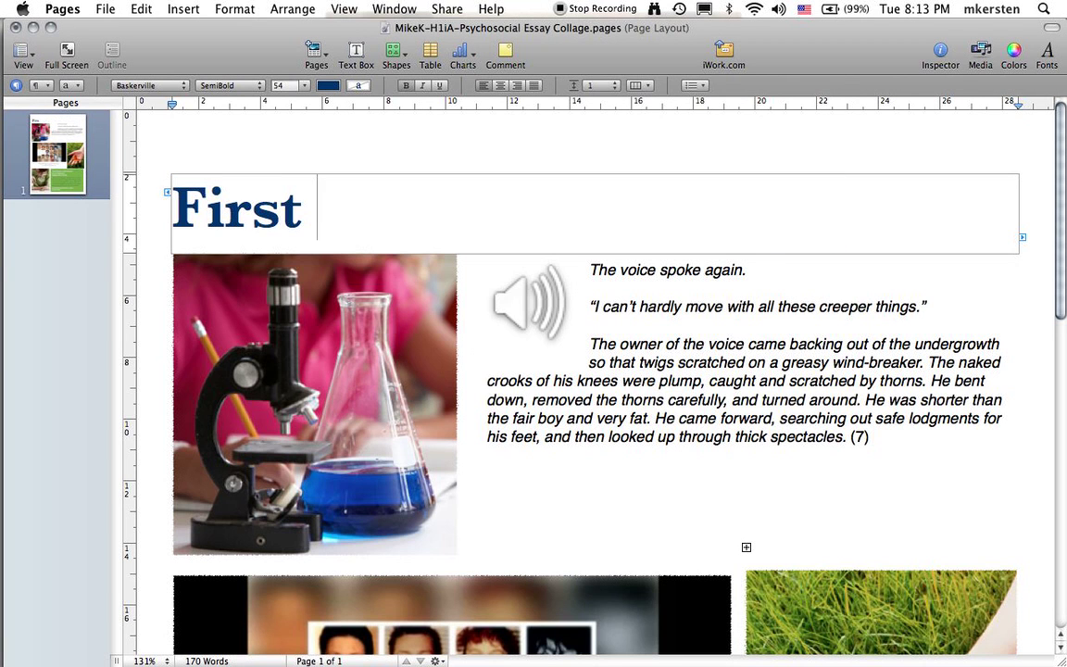
{"action": "type", "text": "Impressions"}
{"action": "key", "text": "super+a"}
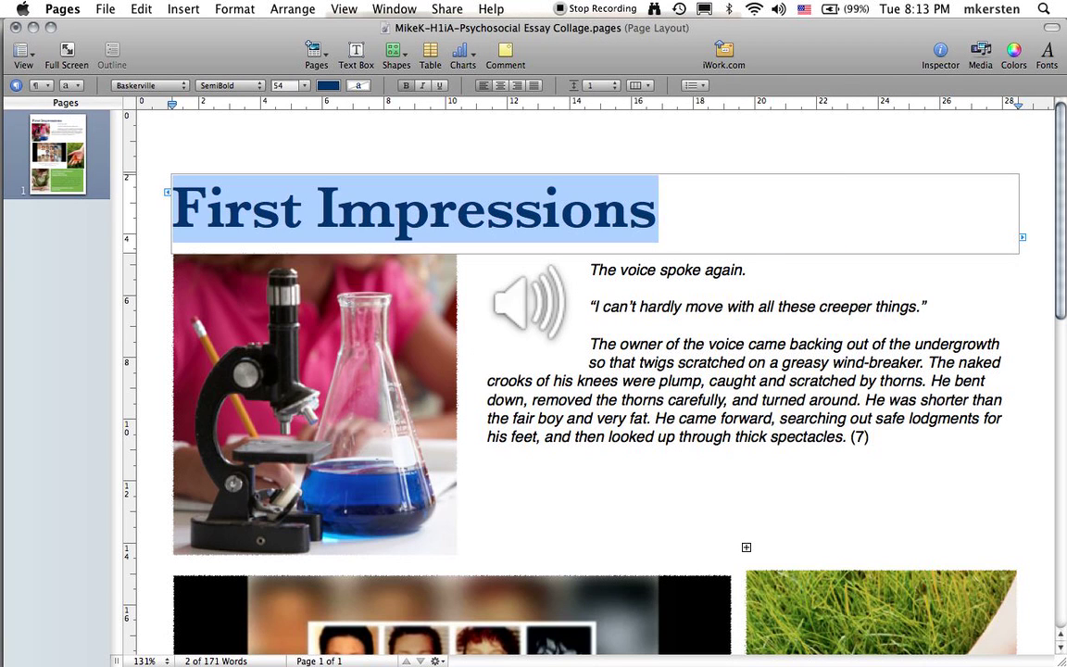
{"action": "left_click", "coordinate": [307, 88]}
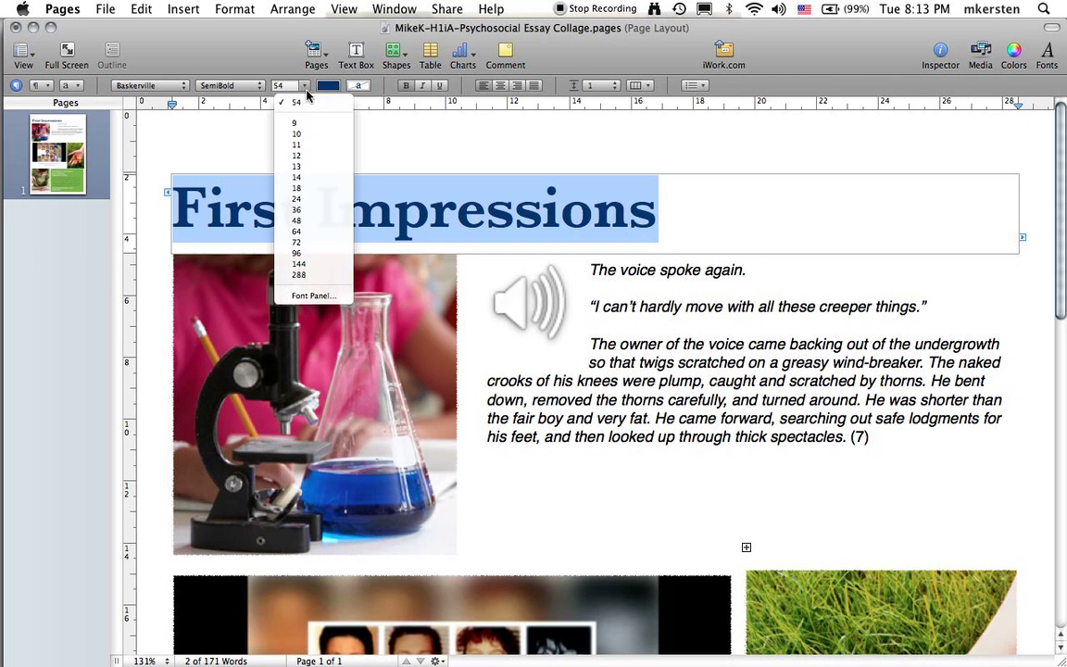
{"action": "left_click", "coordinate": [310, 194]}
{"action": "left_click", "coordinate": [677, 220]}
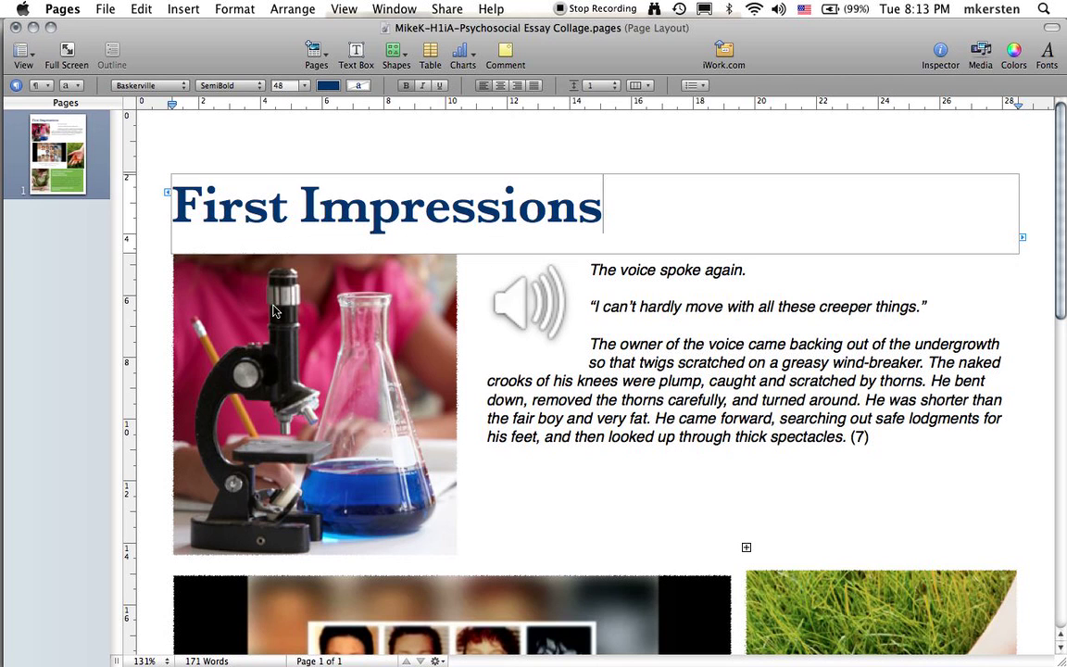
{"action": "mouse_move", "coordinate": [3, 265]}
Step: In Safari, search the web for 'obama nobel peace prize'
{"action": "mouse_move", "coordinate": [3, 205]}
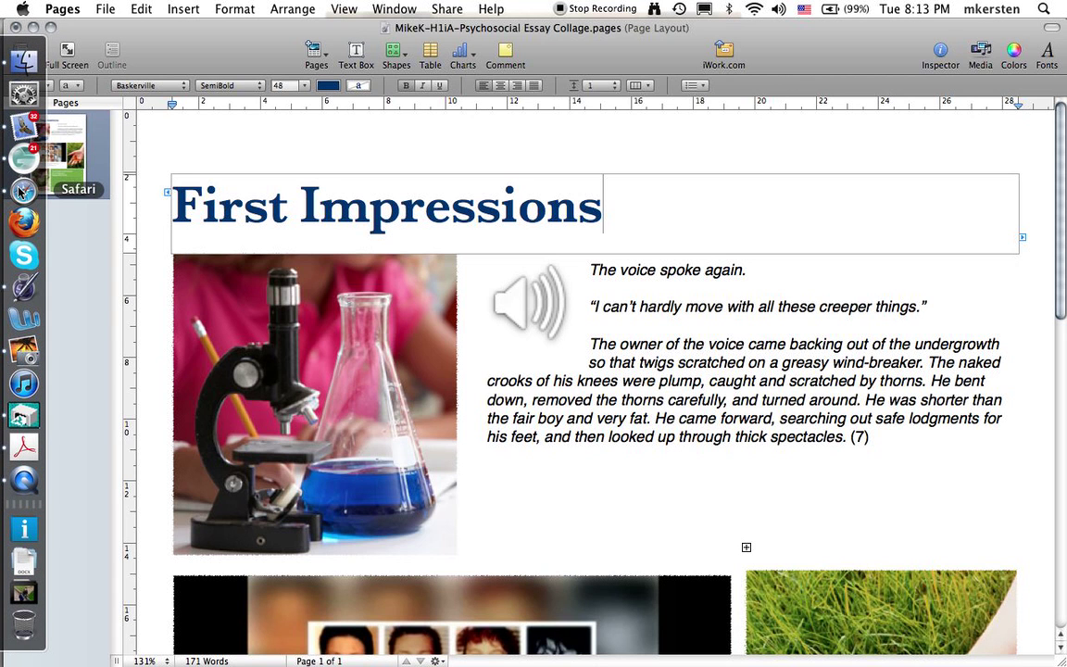
{"action": "left_click", "coordinate": [23, 191]}
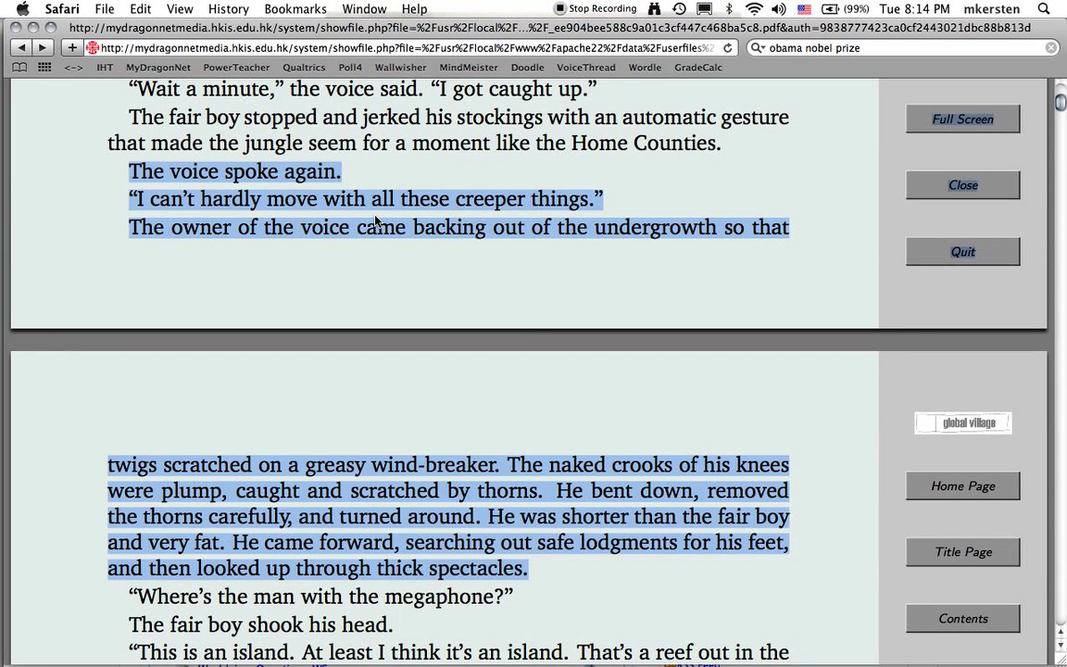
{"action": "left_click", "coordinate": [835, 49]}
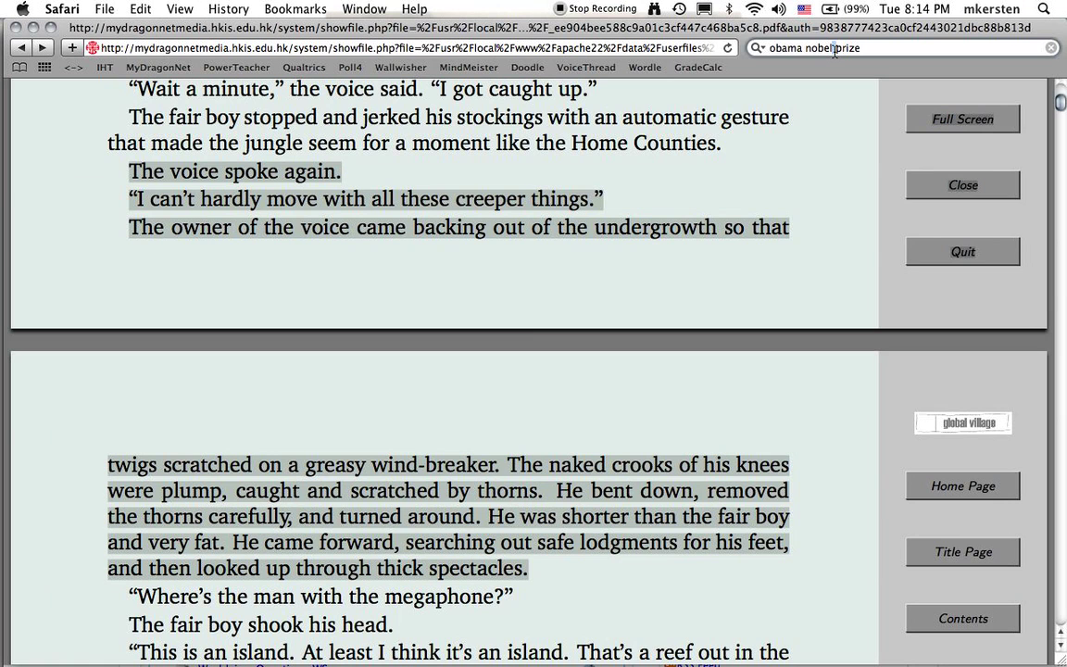
{"action": "triple_click", "coordinate": [835, 49]}
{"action": "type", "text": "obama nob"}
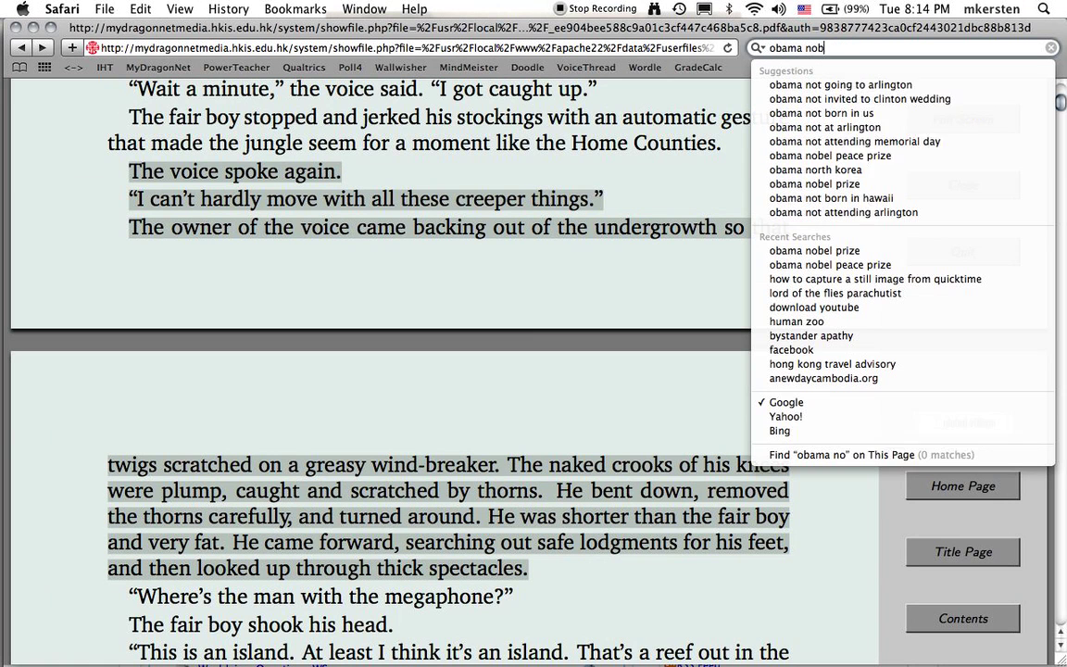
{"action": "type", "text": "el peace prize"}
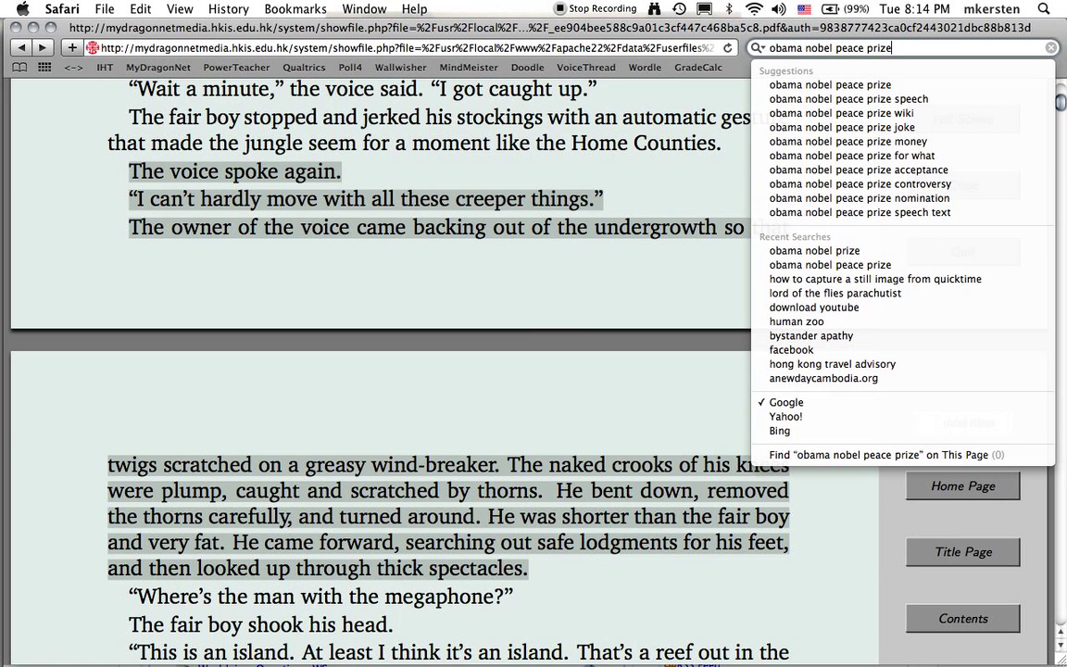
{"action": "key", "text": "Return"}
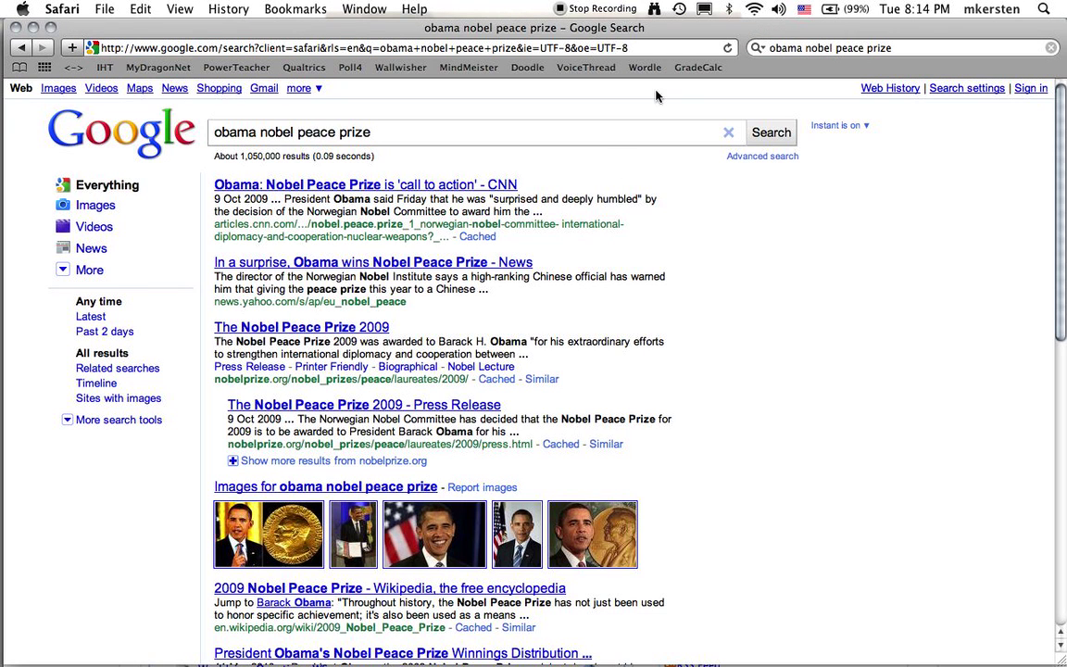
Step: Open the Obama-with-Nobel-medal result from Google Images at full size
{"action": "left_click", "coordinate": [59, 88]}
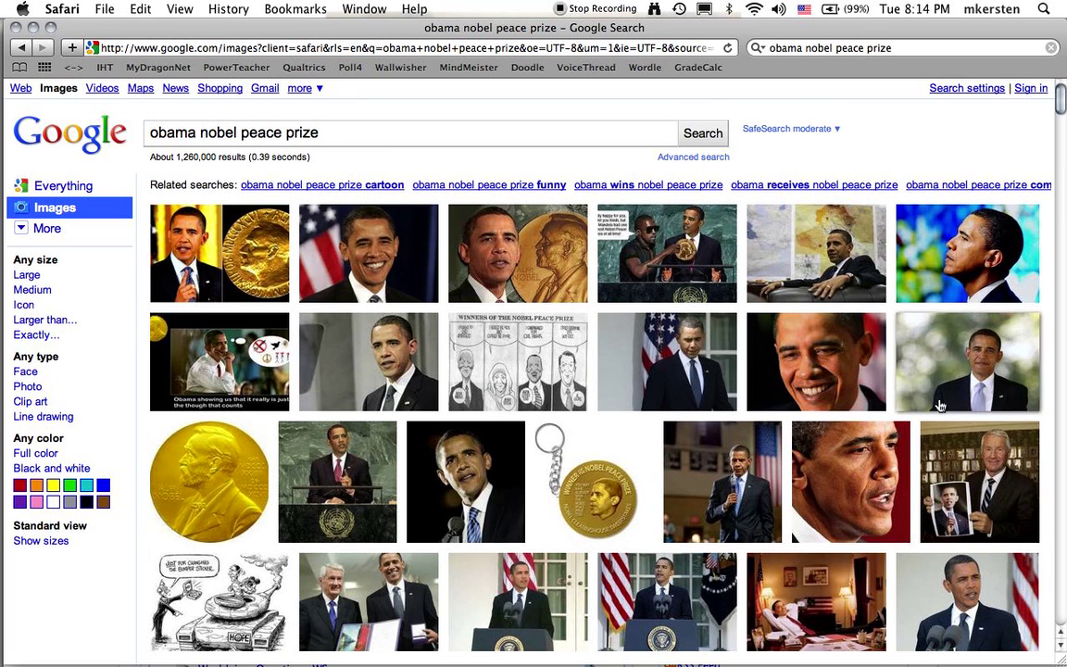
{"action": "mouse_move", "coordinate": [532, 278]}
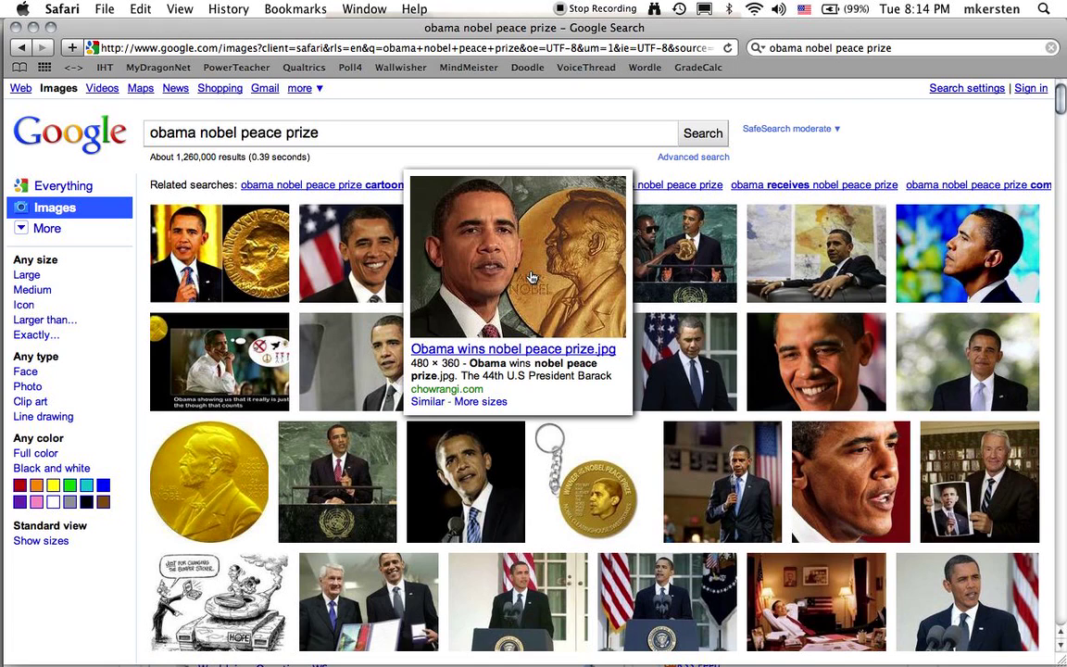
{"action": "left_click", "coordinate": [531, 278]}
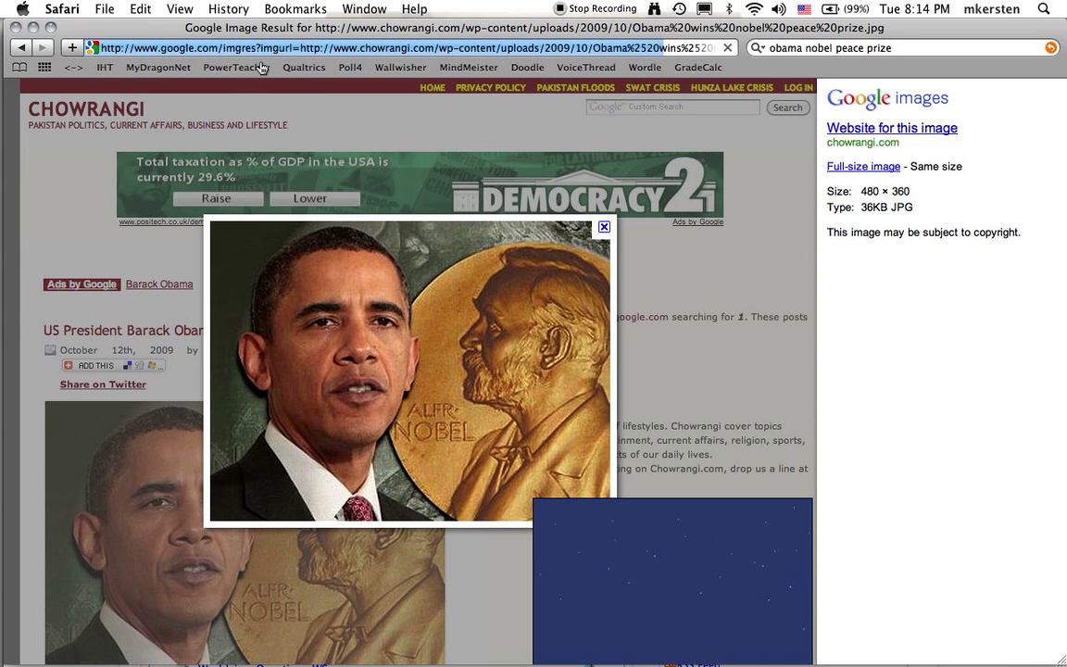
{"action": "left_click", "coordinate": [151, 44]}
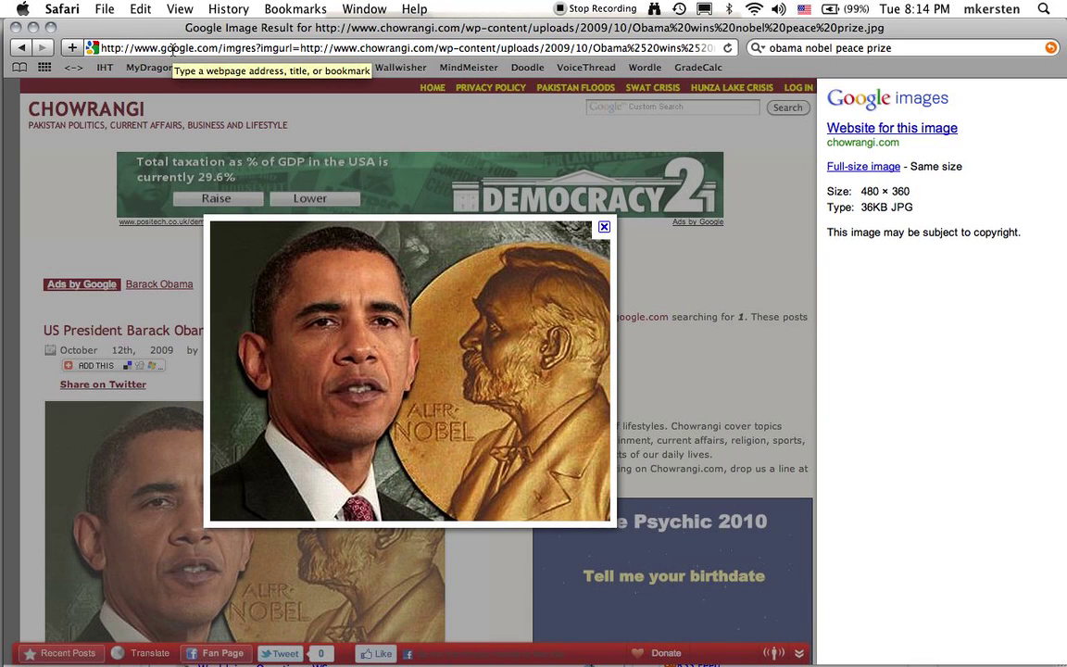
{"action": "double_click", "coordinate": [170, 47]}
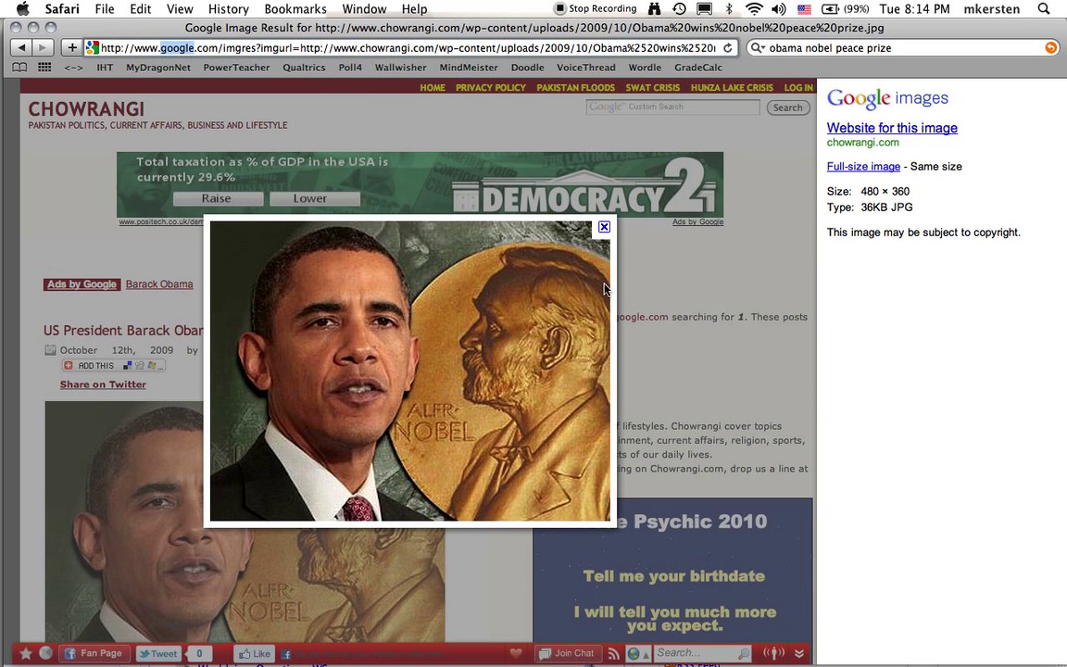
{"action": "left_click", "coordinate": [863, 168]}
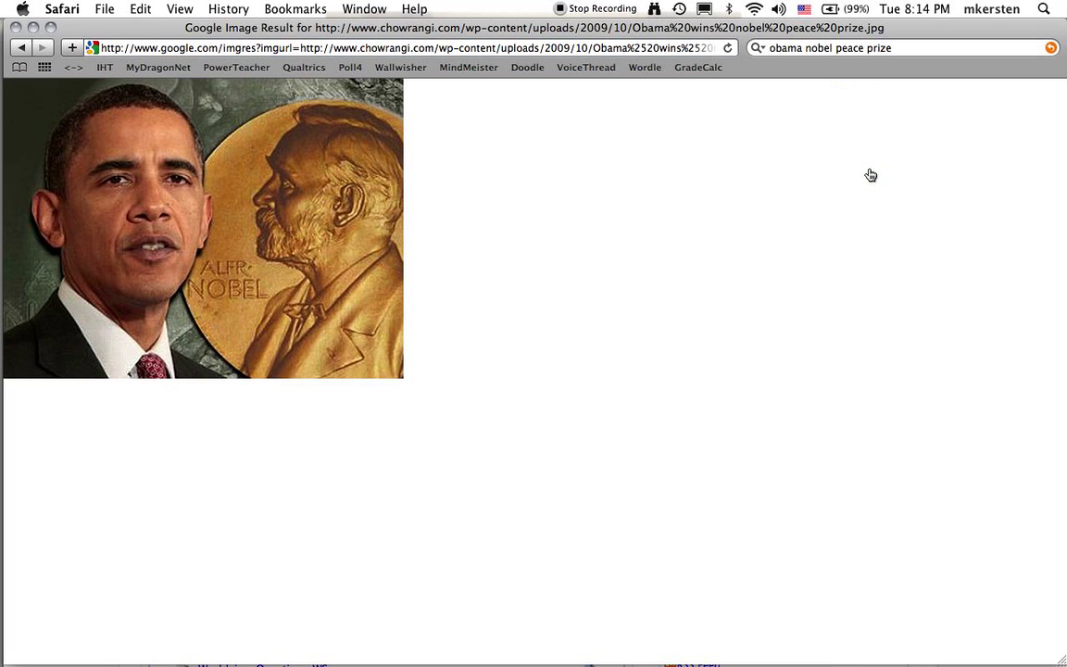
Step: Add the full-size Obama Nobel picture to the iPhoto library from its context menu
{"action": "right_click", "coordinate": [288, 183]}
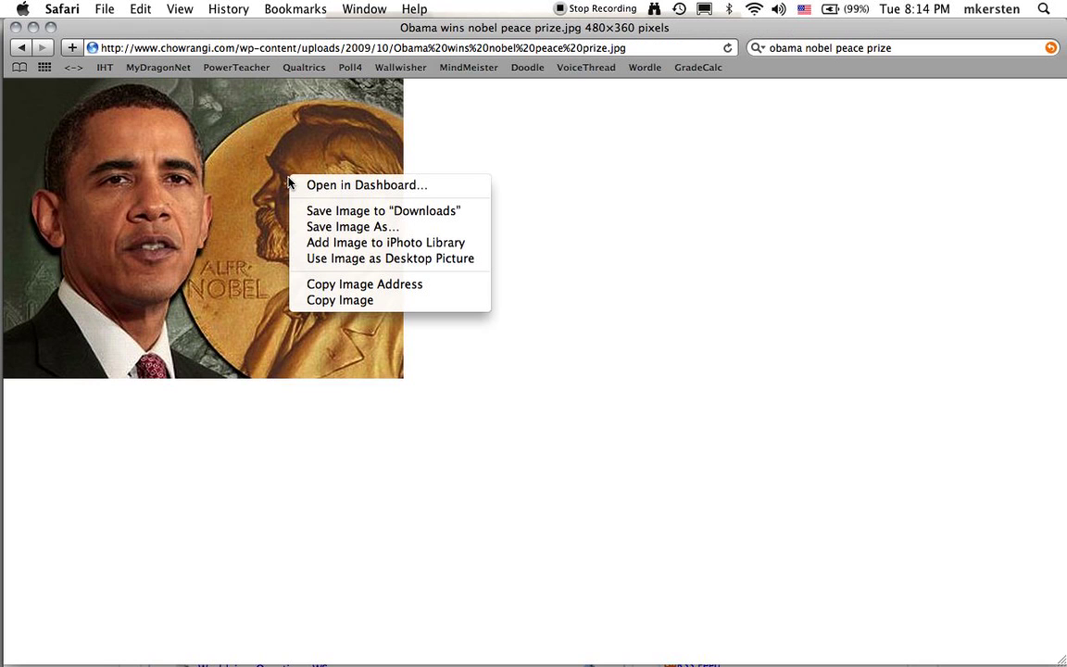
{"action": "left_click", "coordinate": [232, 225]}
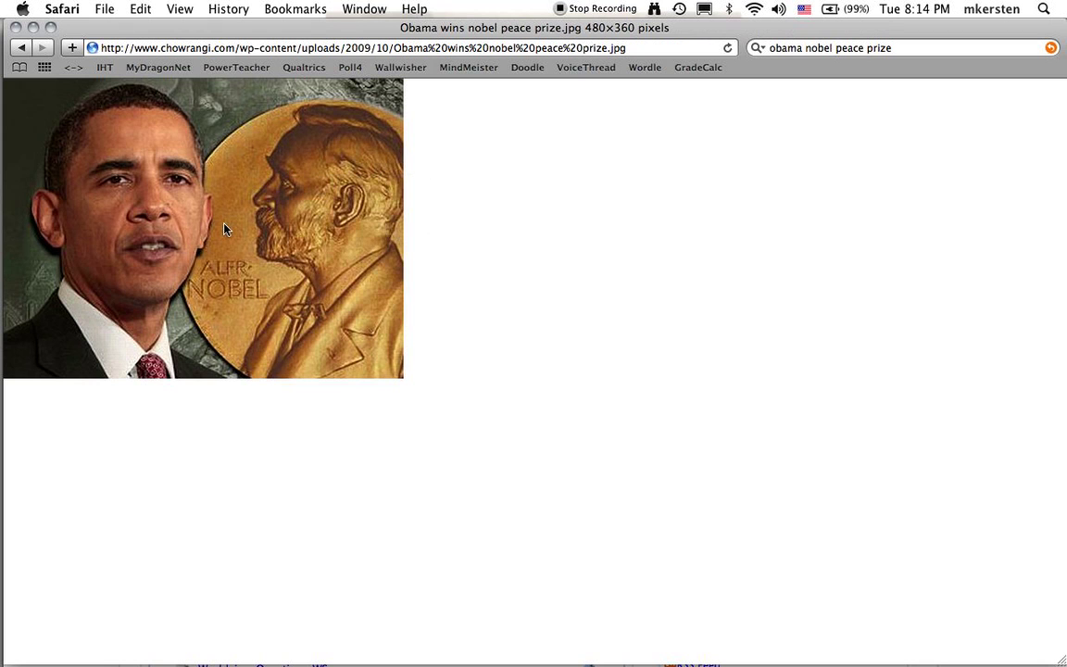
{"action": "right_click", "coordinate": [226, 231]}
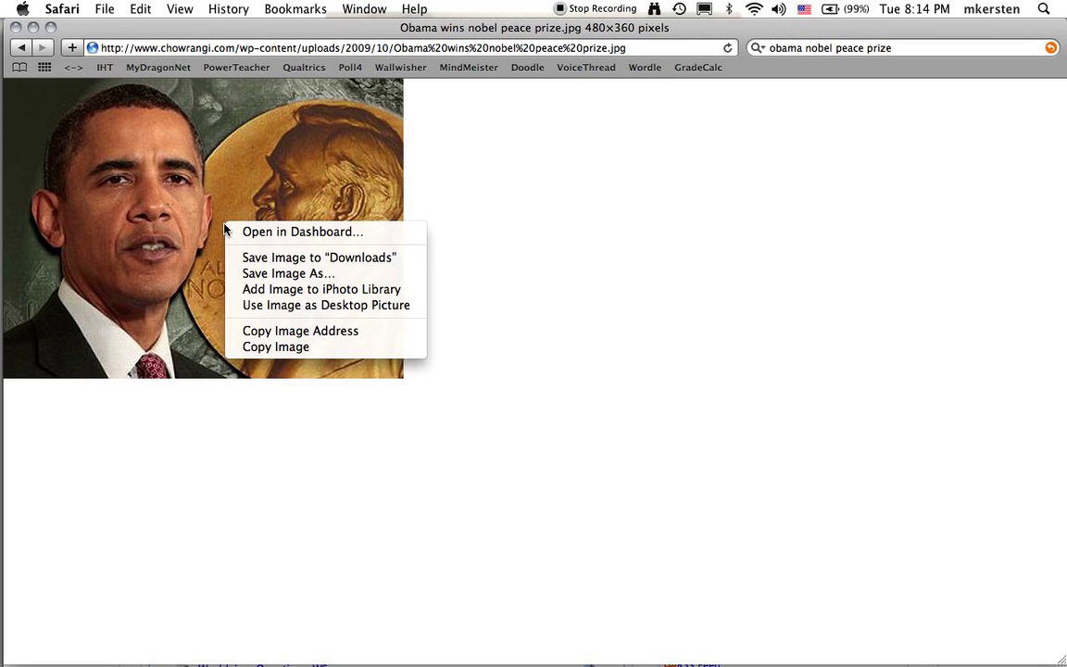
{"action": "left_click", "coordinate": [295, 289]}
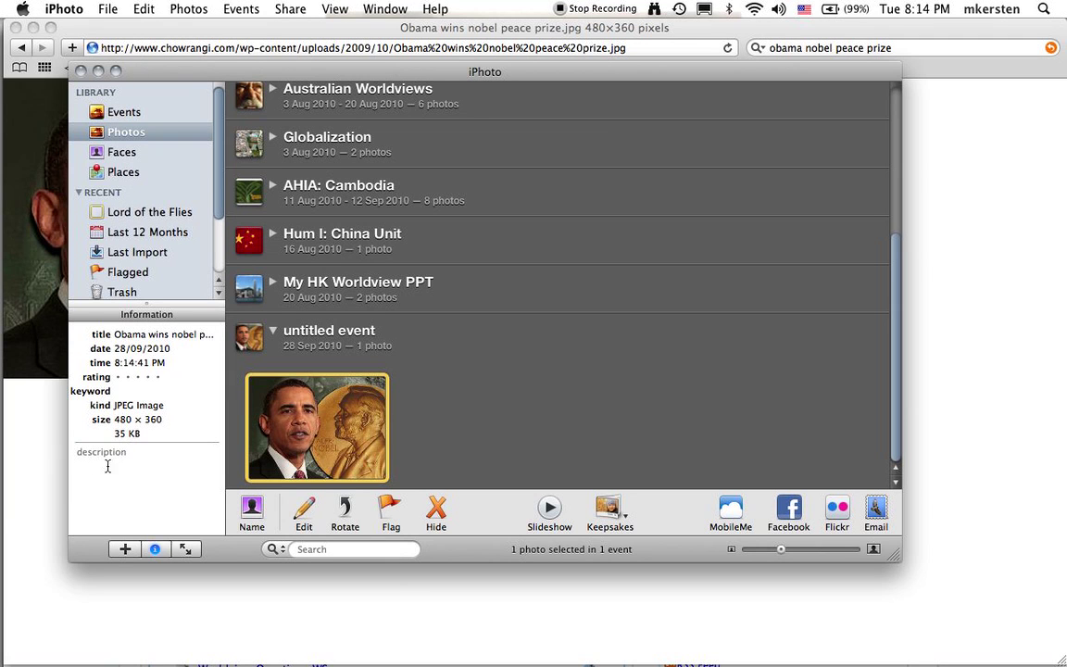
Step: Copy the image's web address from Safari into the photo's description, then clear it again
{"action": "left_click", "coordinate": [156, 549]}
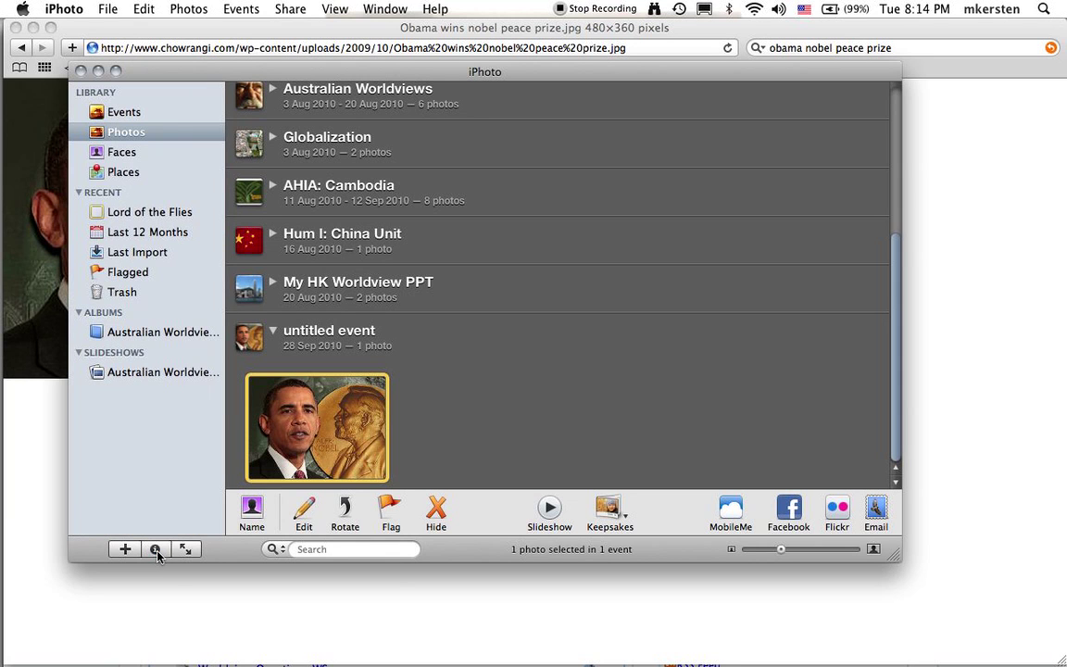
{"action": "left_click", "coordinate": [156, 549]}
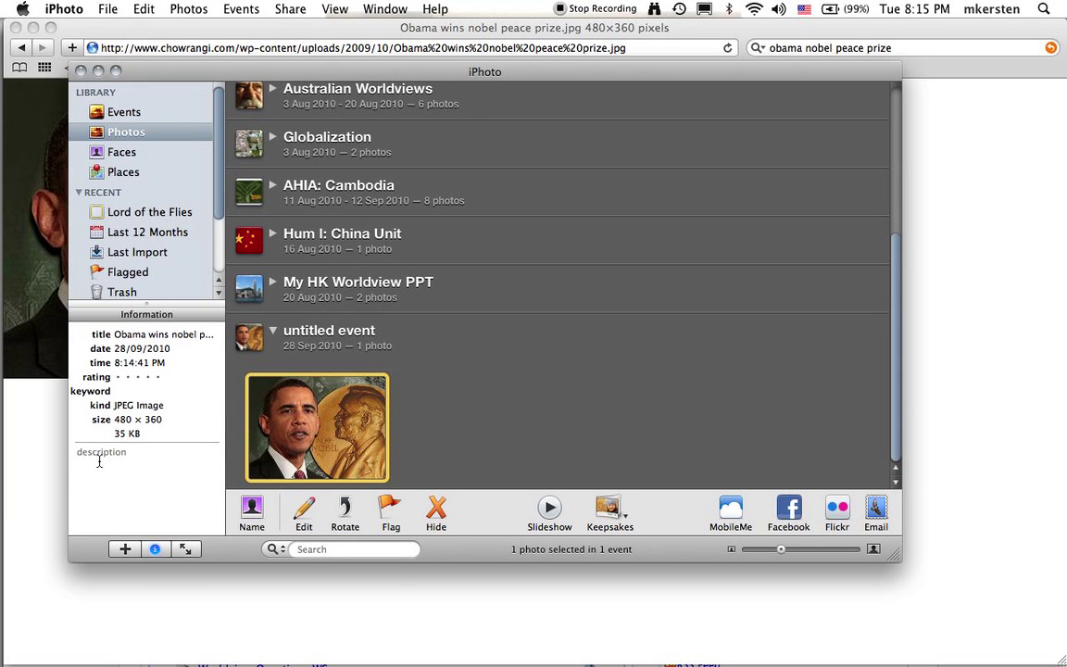
{"action": "left_click", "coordinate": [99, 460]}
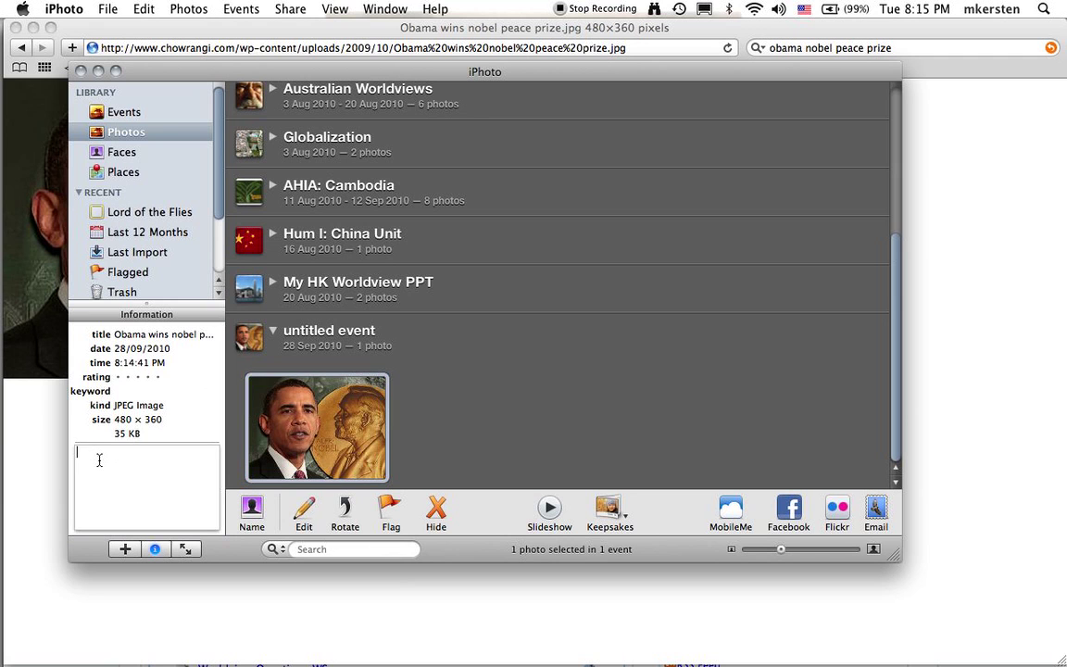
{"action": "left_click", "coordinate": [203, 35]}
{"action": "triple_click", "coordinate": [189, 48]}
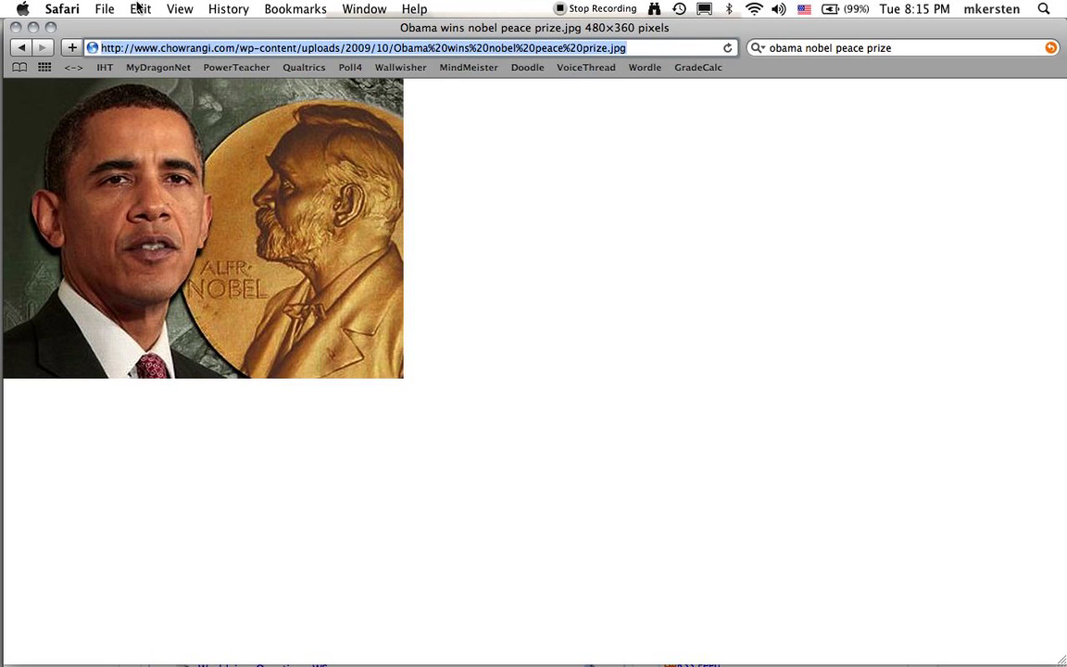
{"action": "left_click", "coordinate": [139, 8]}
{"action": "left_click", "coordinate": [146, 86]}
{"action": "left_click", "coordinate": [21, 315]}
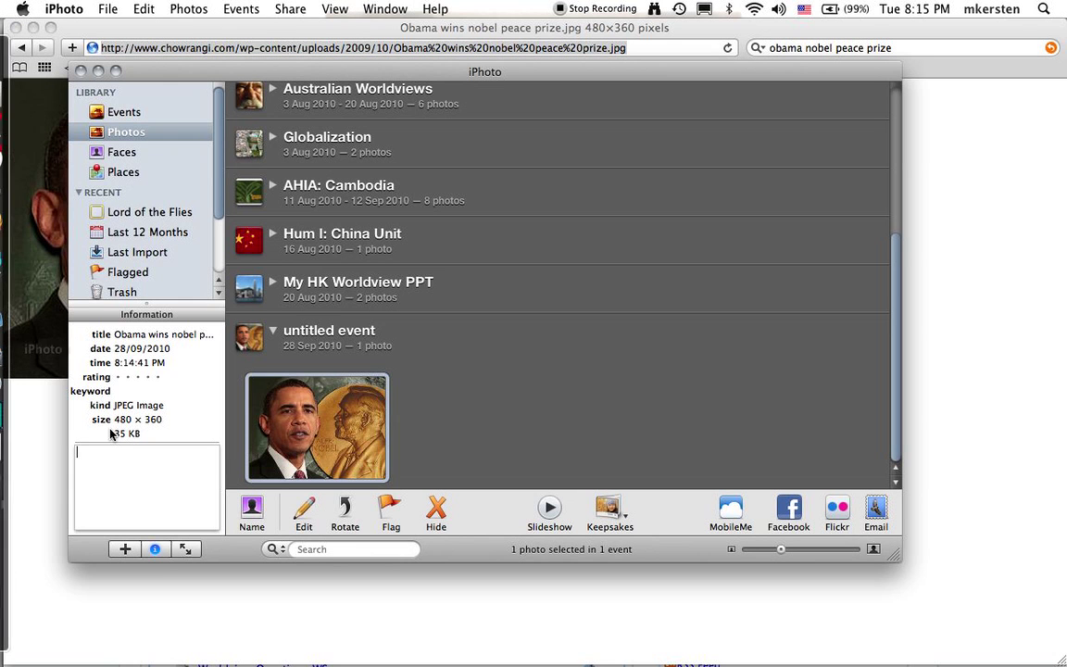
{"action": "key", "text": "super+v"}
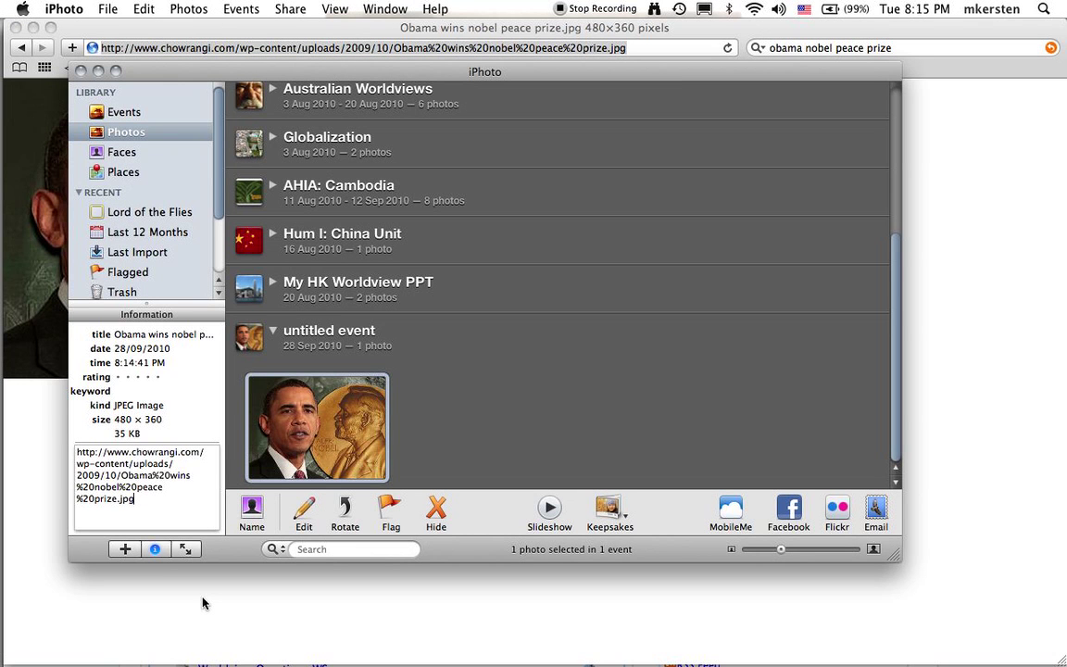
{"action": "key", "text": "super+a"}
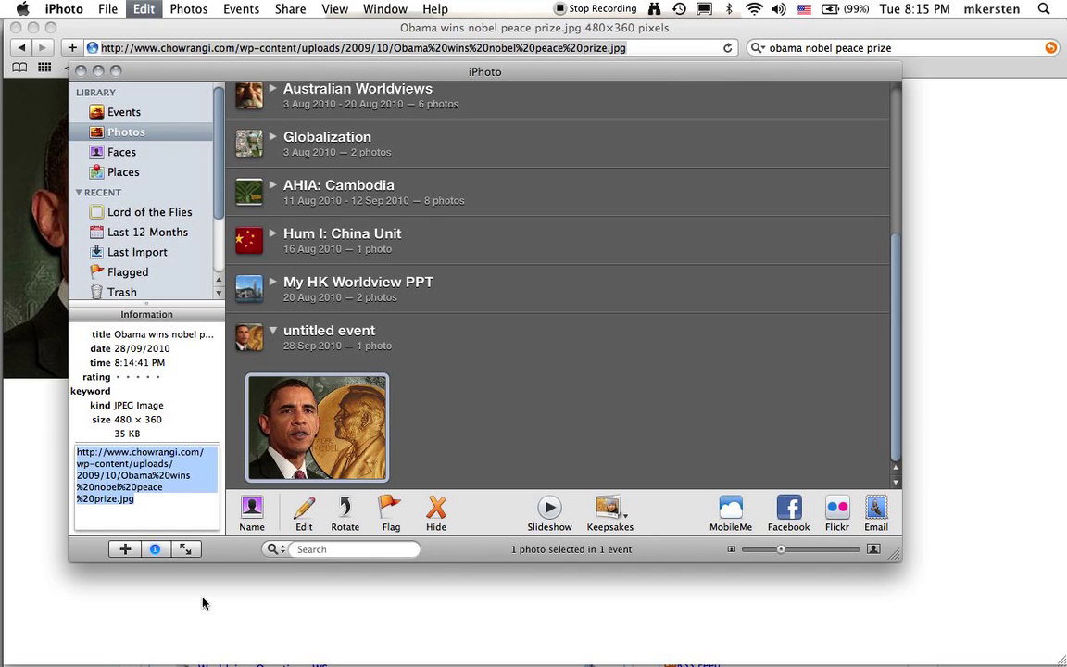
{"action": "key", "text": "BackSpace"}
Step: Drag the image page link from Safari into the Obama photo's iPhoto description field
{"action": "left_click", "coordinate": [47, 390]}
{"action": "left_click", "coordinate": [95, 47]}
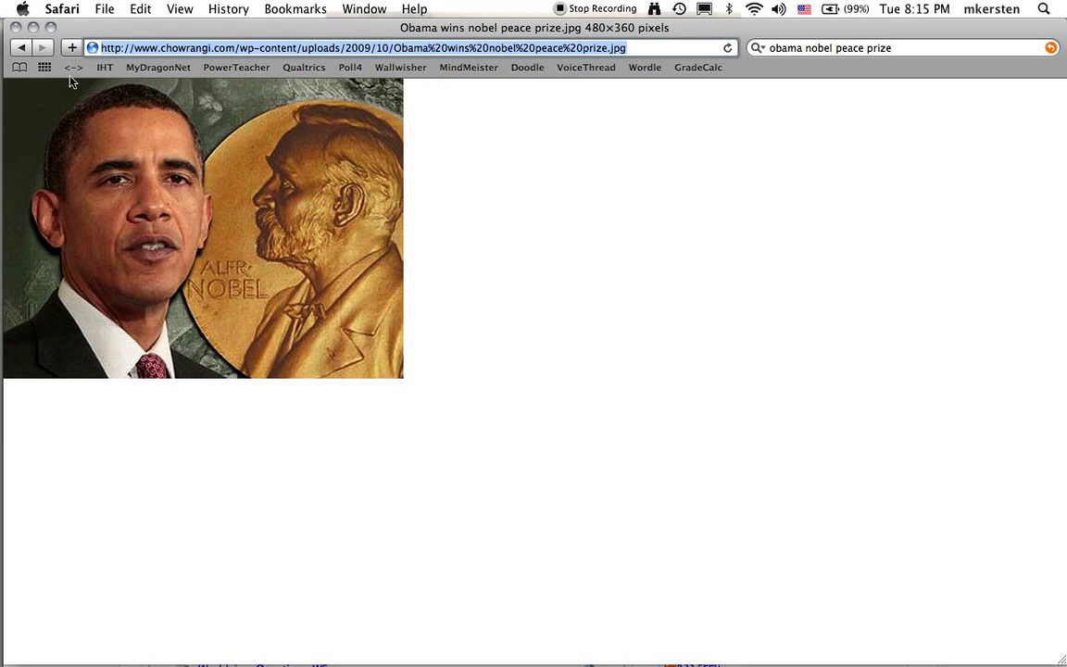
{"action": "left_click_drag", "start_coordinate": [94, 47], "coordinate": [160, 211]}
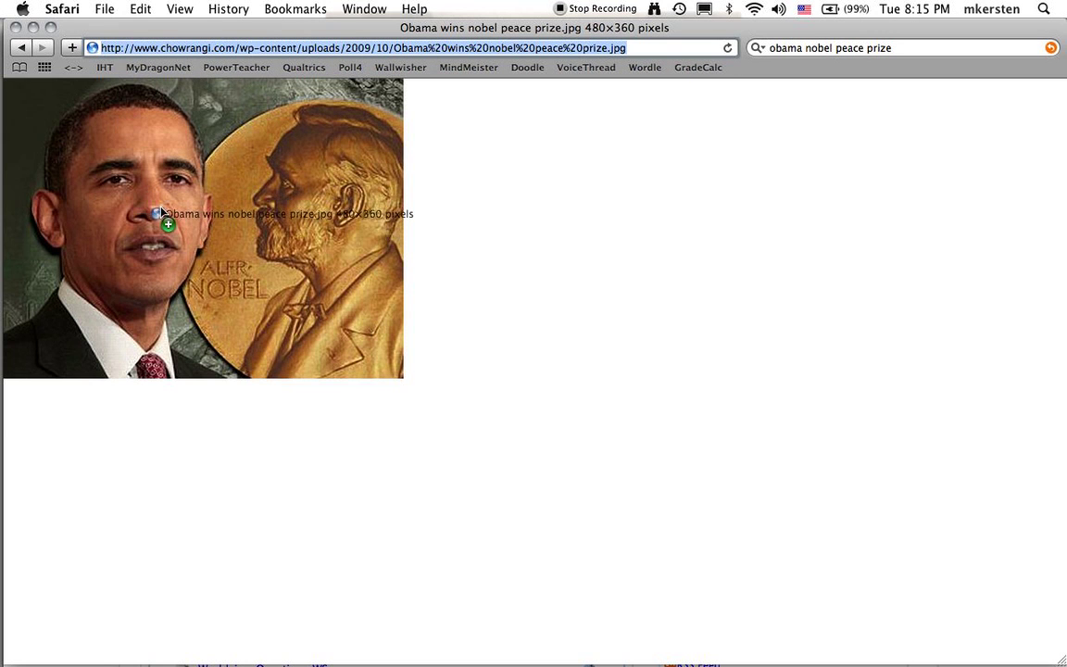
{"action": "key", "text": "super+Tab"}
{"action": "key", "text": "super+Tab"}
{"action": "key", "text": "super+Tab"}
{"action": "key", "text": "super+Tab"}
{"action": "key", "text": "super+Tab"}
{"action": "key", "text": "super+Tab"}
{"action": "key", "text": "super+Tab"}
{"action": "key", "text": "super+Tab"}
{"action": "key", "text": "super+Tab"}
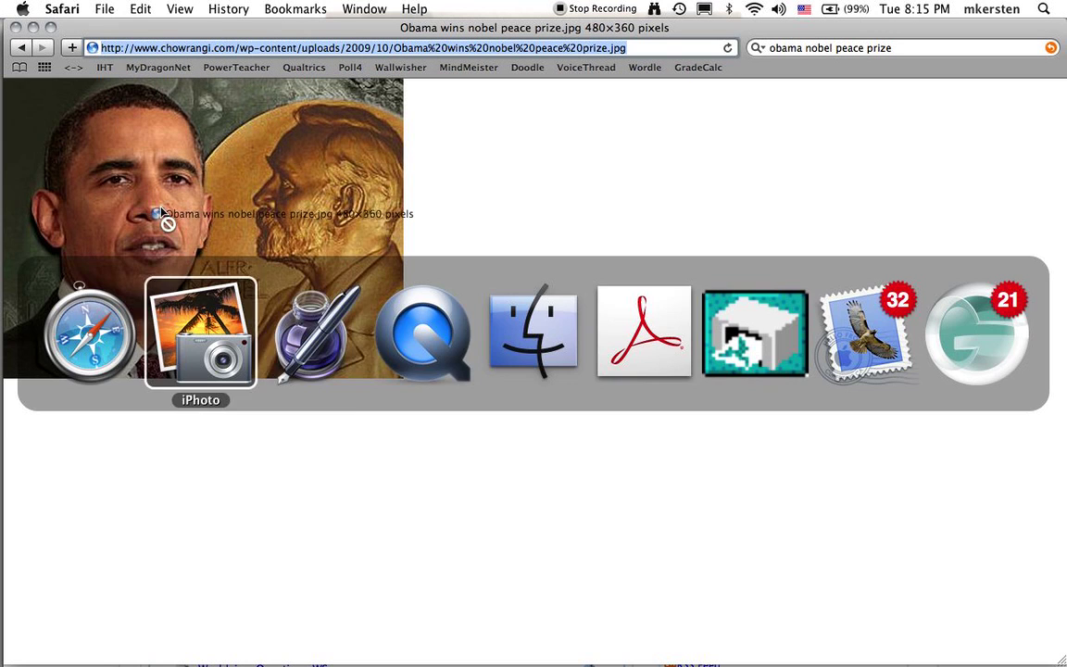
{"action": "key", "text": "super+Tab"}
{"action": "left_click_drag", "start_coordinate": [160, 211], "coordinate": [139, 468]}
{"action": "left_click", "coordinate": [181, 500]}
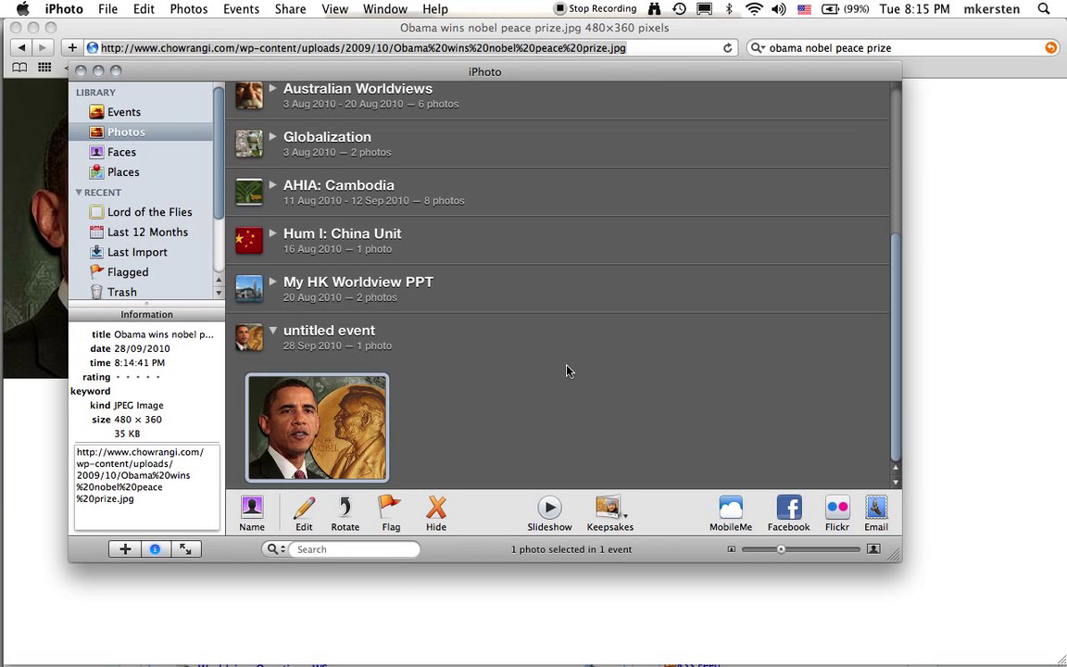
Step: Merge the untitled Obama event into Lord of the Flies in Events view, then return to Safari
{"action": "left_click", "coordinate": [500, 414]}
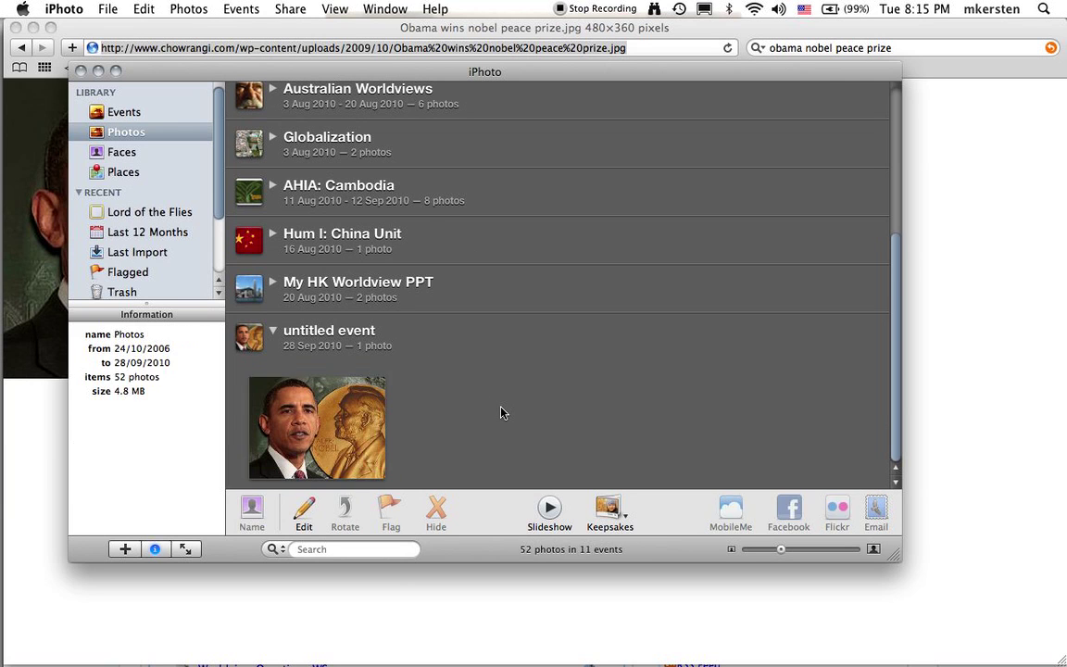
{"action": "left_click", "coordinate": [121, 114]}
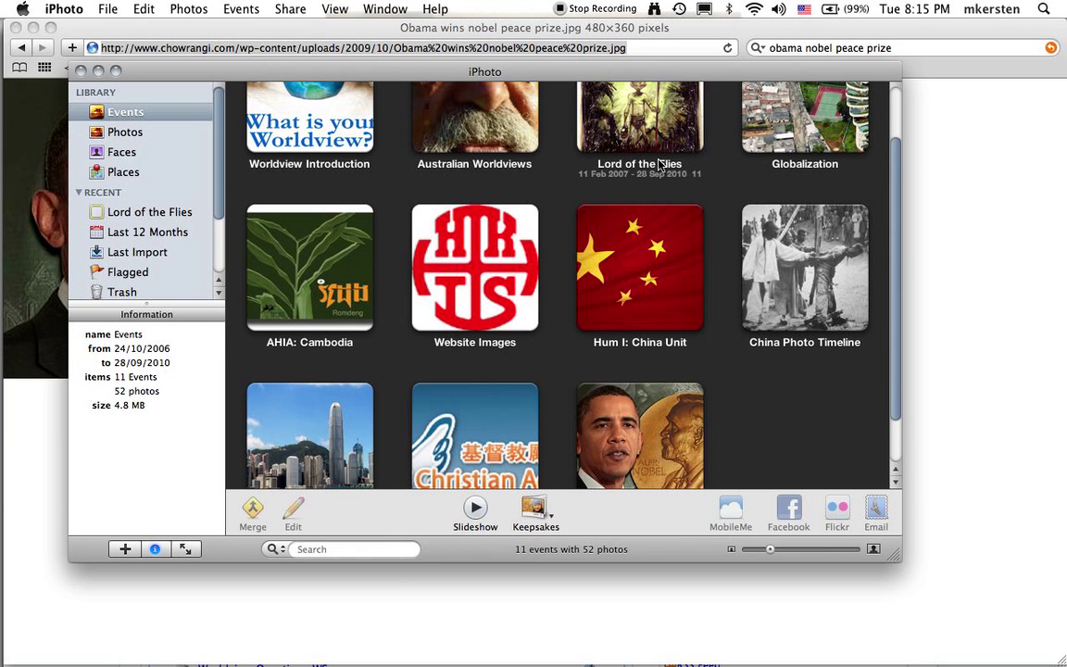
{"action": "left_click_drag", "start_coordinate": [640, 428], "coordinate": [649, 127]}
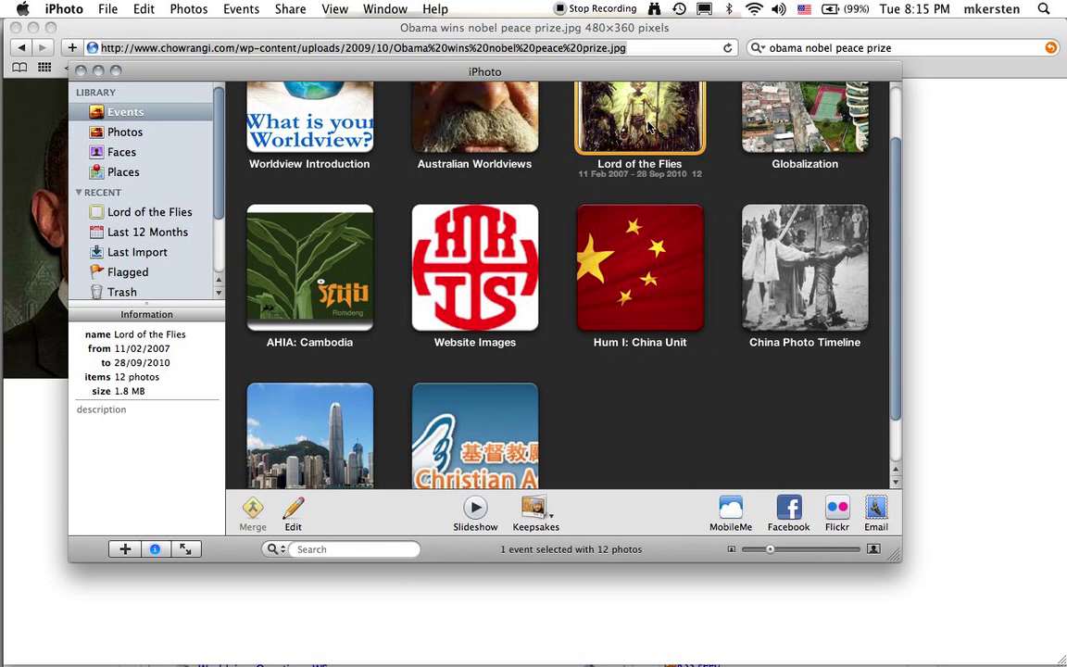
{"action": "double_click", "coordinate": [648, 127]}
{"action": "scroll", "coordinate": [771, 474], "scroll_direction": "down", "scroll_amount": 3}
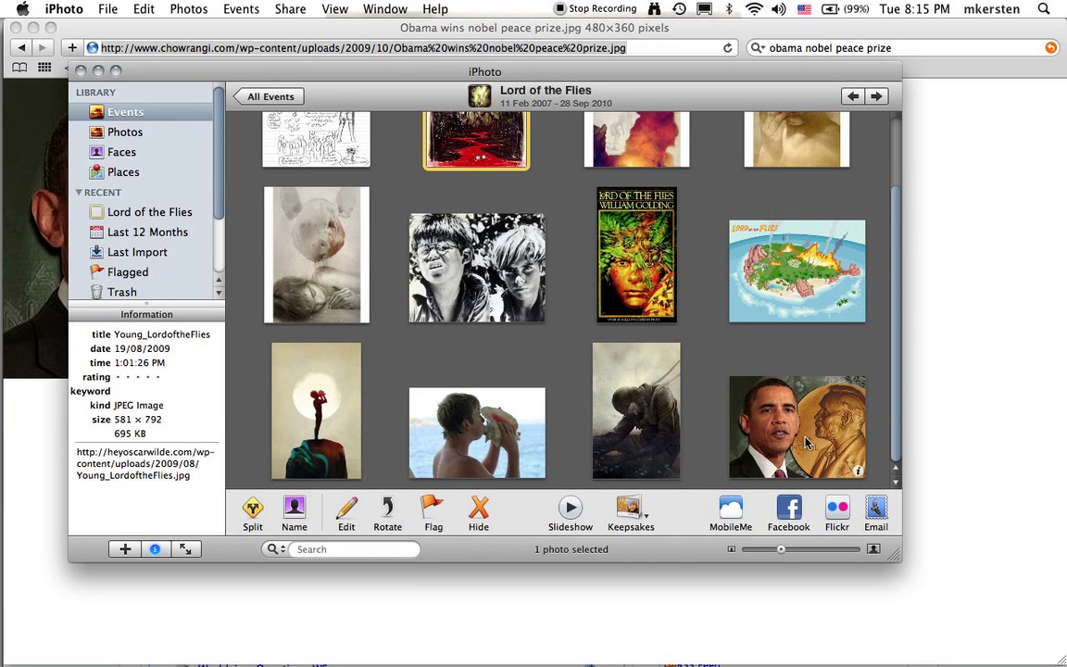
{"action": "left_click", "coordinate": [635, 406]}
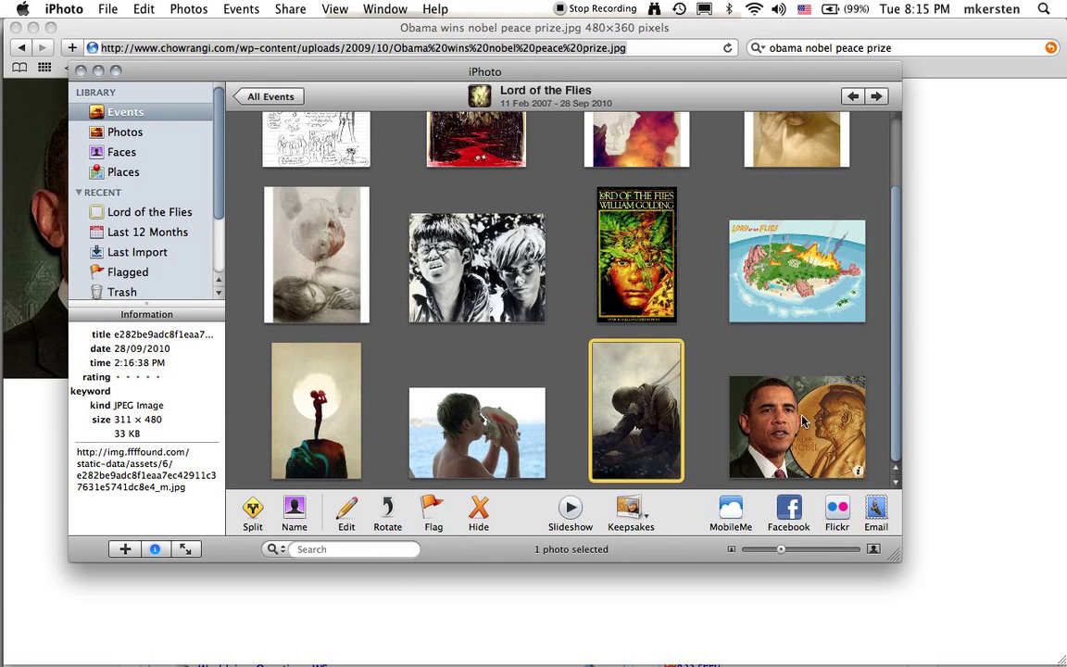
{"action": "left_click", "coordinate": [961, 408]}
Step: In Pages, select the microscope photo and nudge it slightly left
{"action": "mouse_move", "coordinate": [14, 220]}
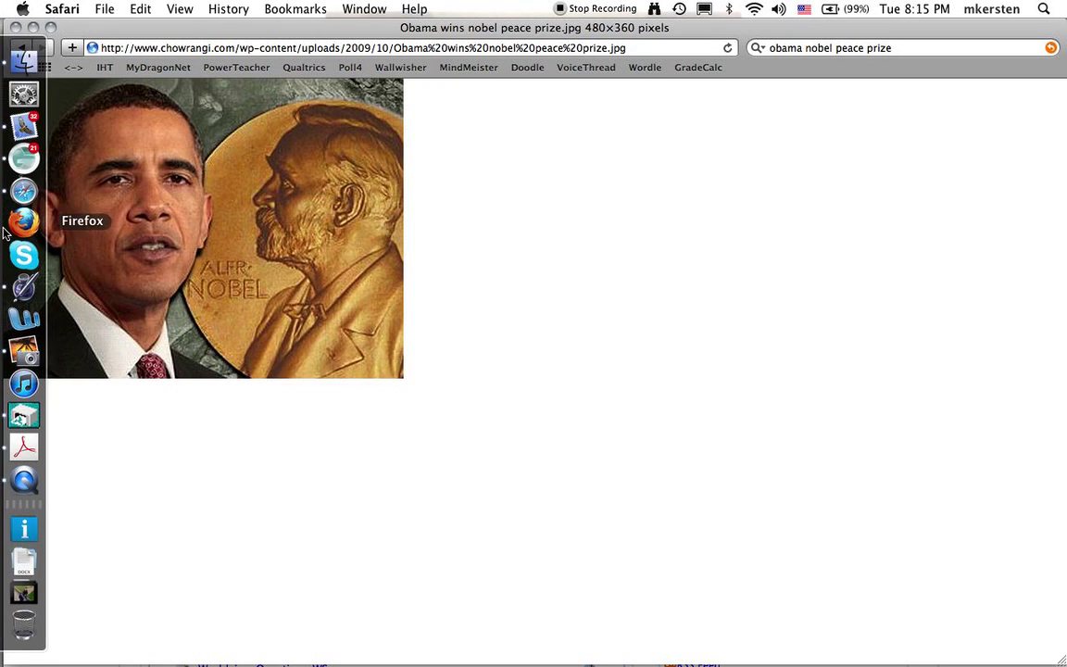
{"action": "left_click", "coordinate": [24, 285]}
{"action": "left_click", "coordinate": [337, 338]}
{"action": "left_click_drag", "start_coordinate": [336, 338], "coordinate": [324, 340]}
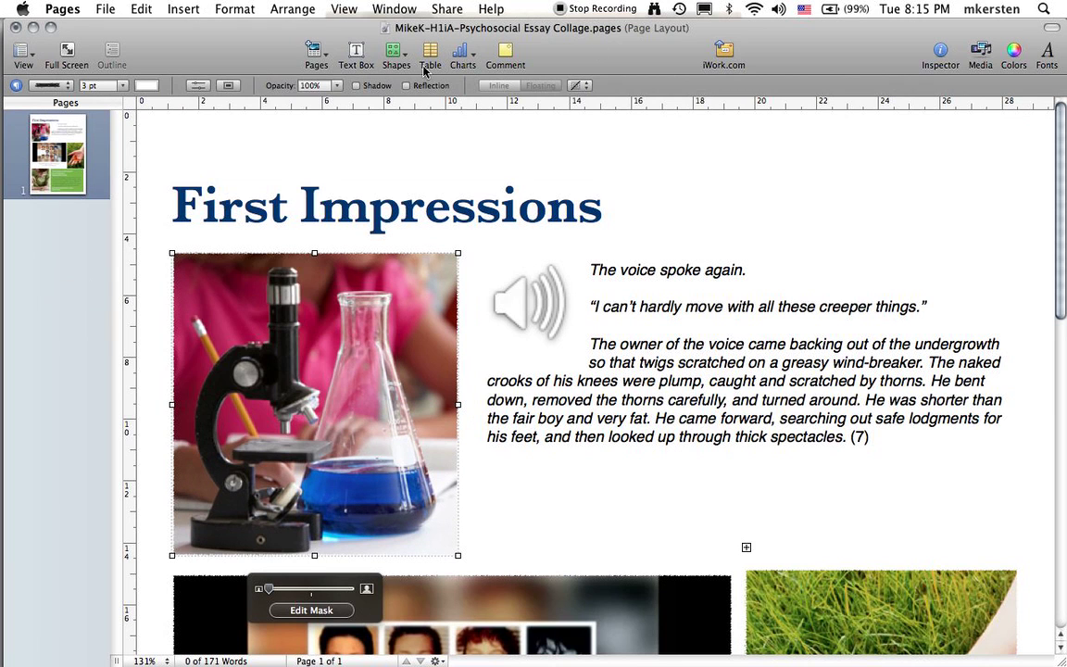
{"action": "left_click", "coordinate": [192, 11]}
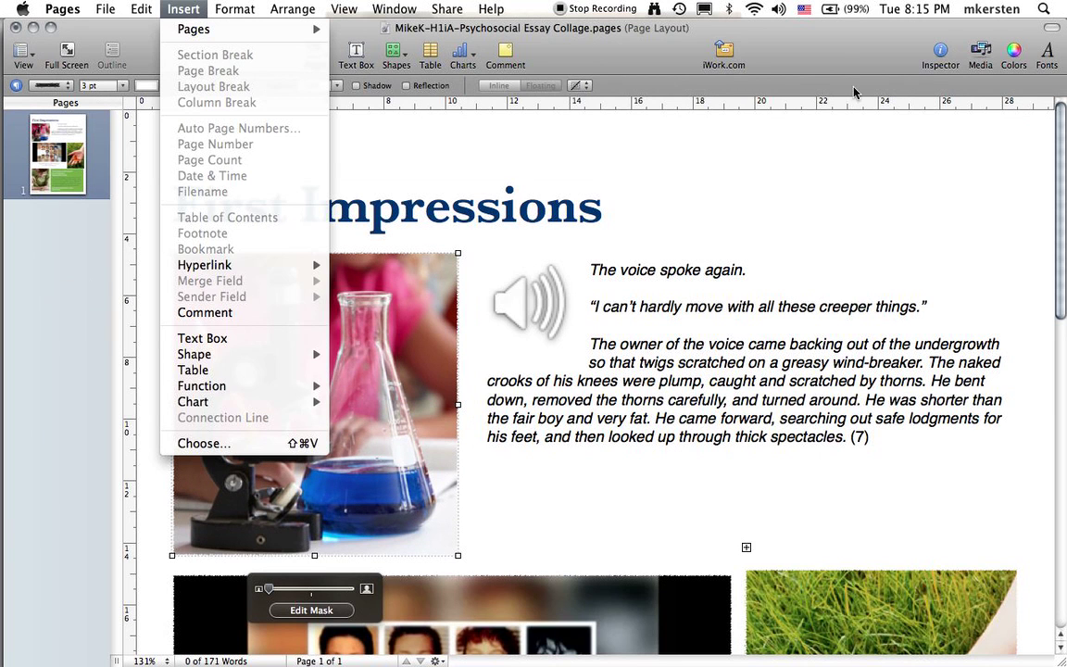
{"action": "left_click", "coordinate": [839, 49]}
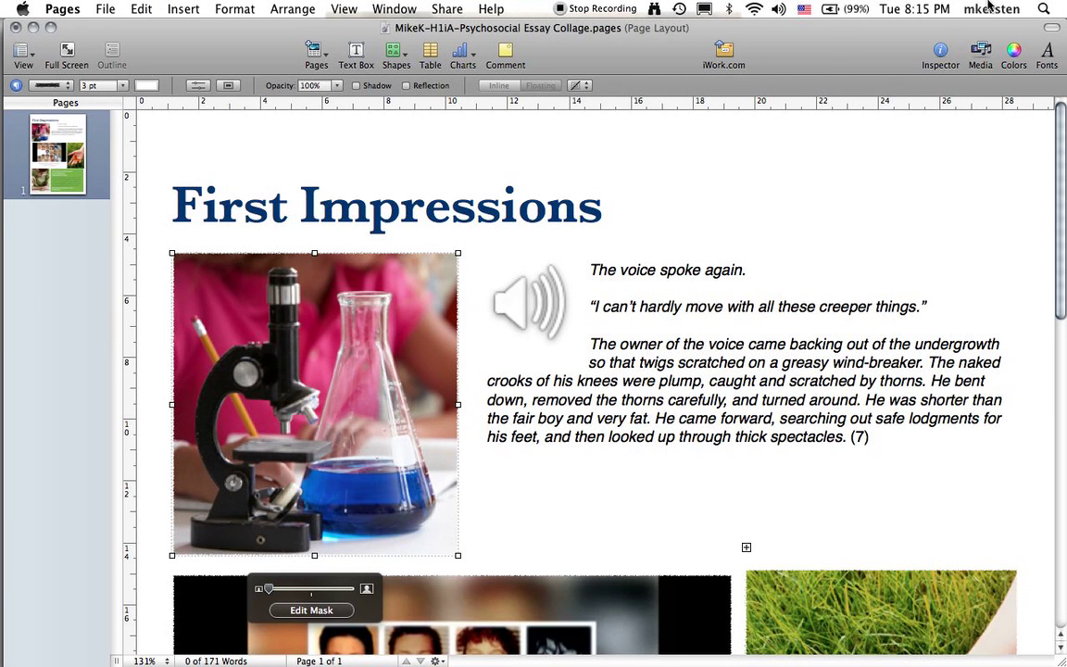
Step: Drag the Obama Nobel photo from the Media browser's Lord of the Flies event onto the microscope image
{"action": "left_click", "coordinate": [980, 52]}
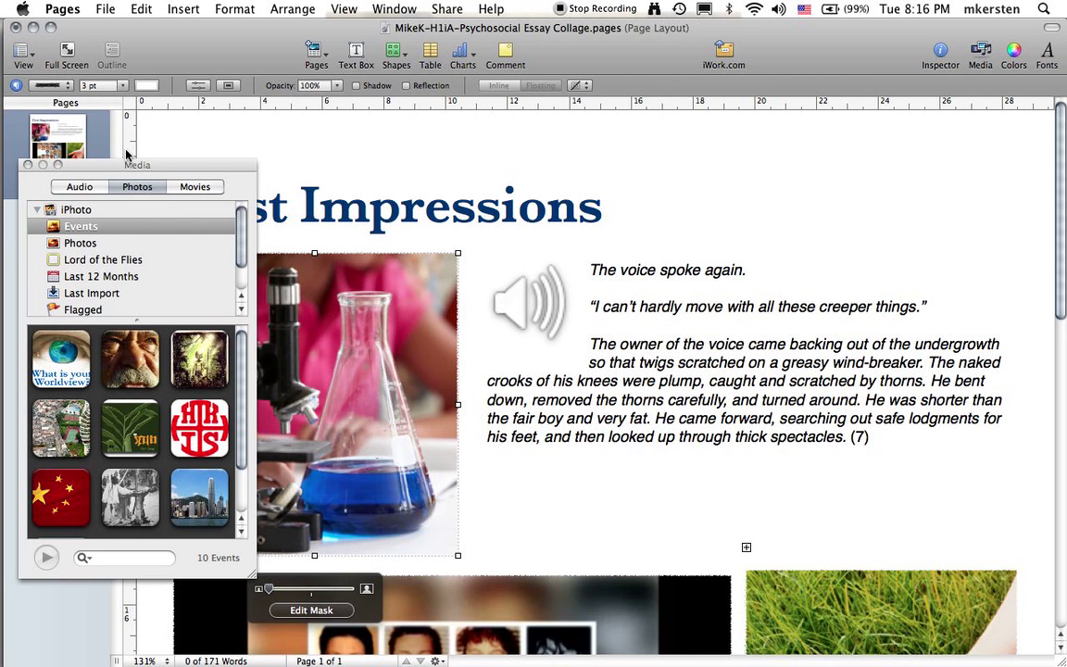
{"action": "left_click_drag", "start_coordinate": [116, 165], "coordinate": [816, 120]}
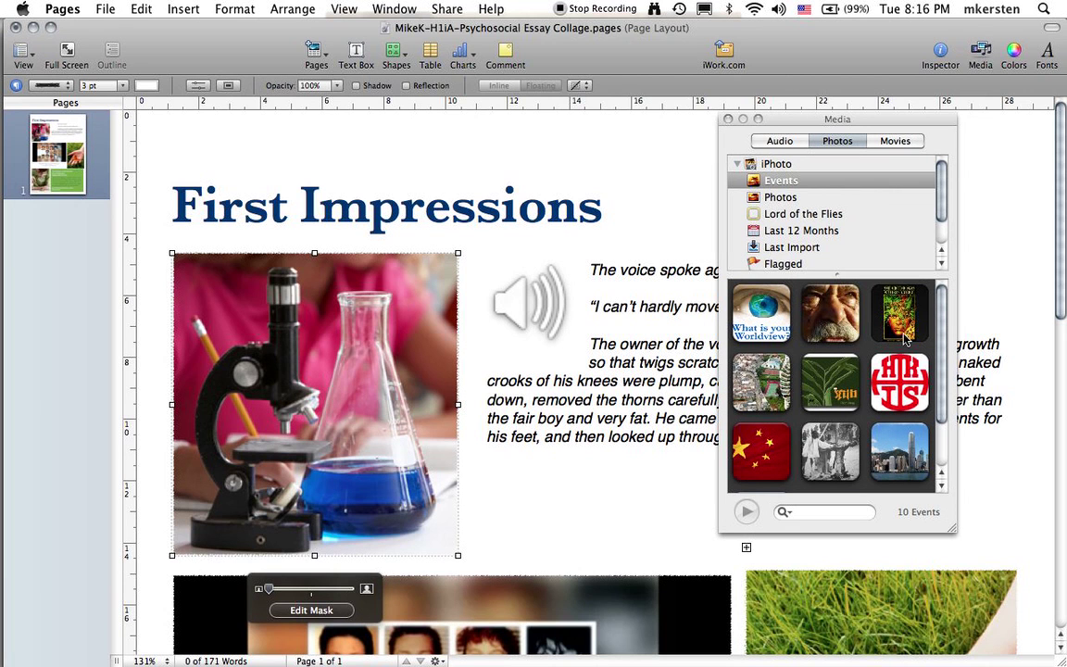
{"action": "left_click", "coordinate": [903, 339]}
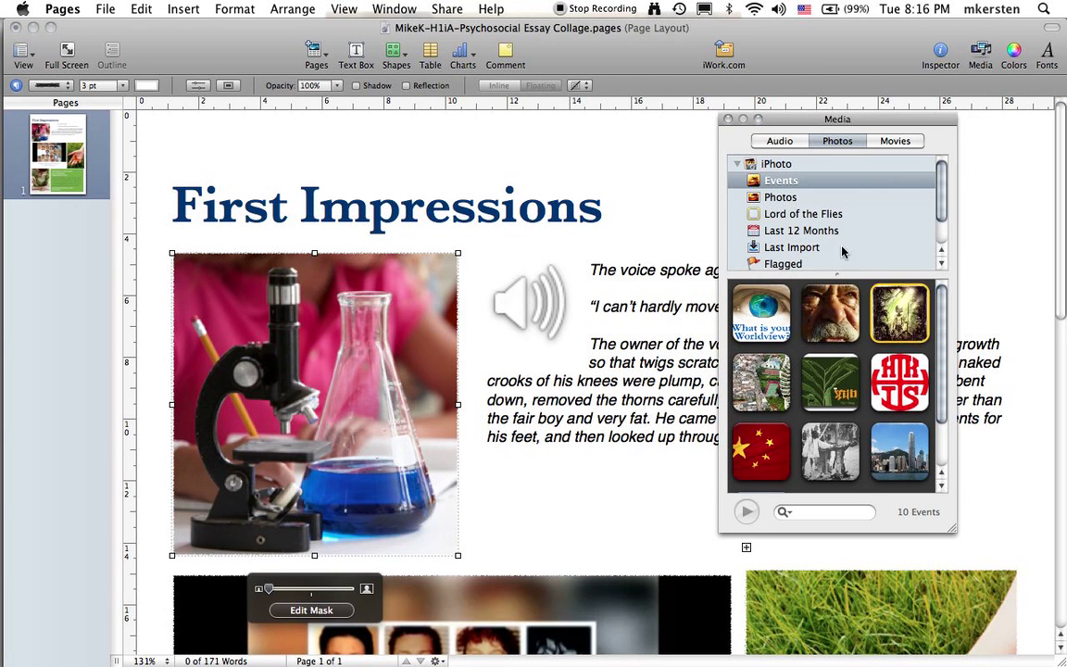
{"action": "double_click", "coordinate": [903, 338]}
{"action": "scroll", "coordinate": [819, 415], "scroll_direction": "up", "scroll_amount": 3}
{"action": "scroll", "coordinate": [795, 348], "scroll_direction": "down", "scroll_amount": 5}
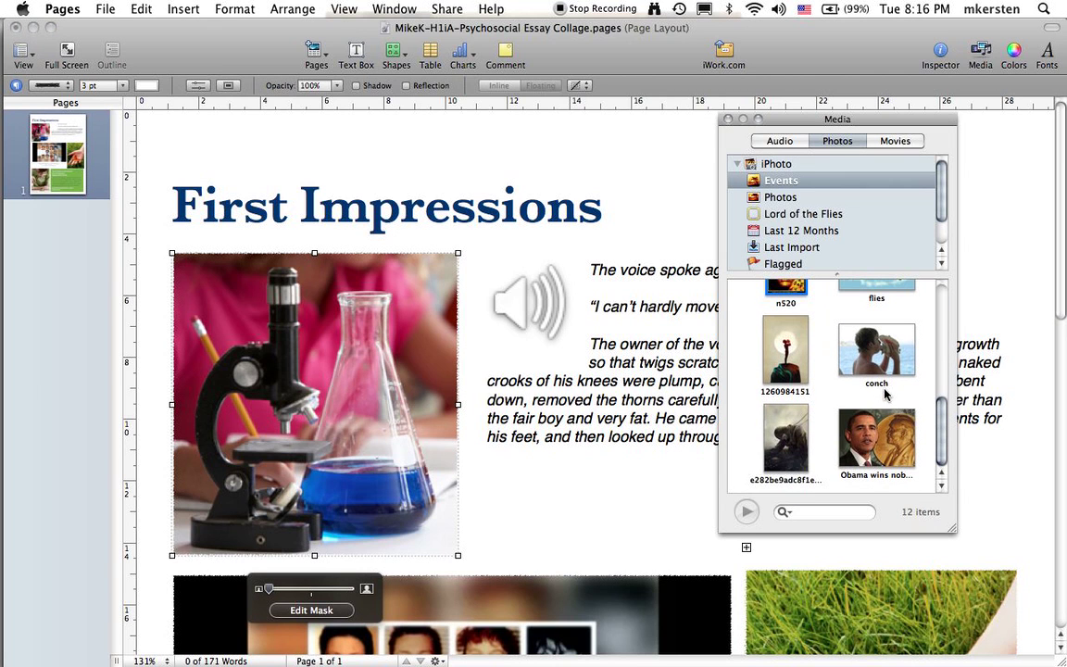
{"action": "left_click", "coordinate": [868, 440]}
{"action": "left_click_drag", "start_coordinate": [874, 446], "coordinate": [364, 404]}
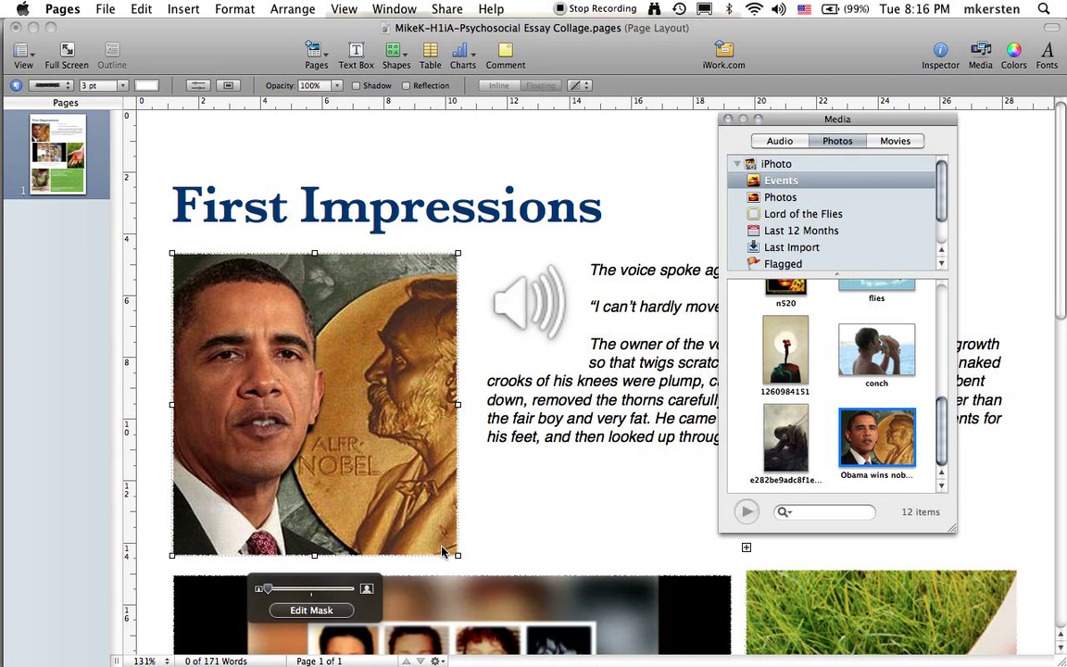
Step: Widen the Obama image's crop mask on both the right and left sides
{"action": "left_click", "coordinate": [309, 610]}
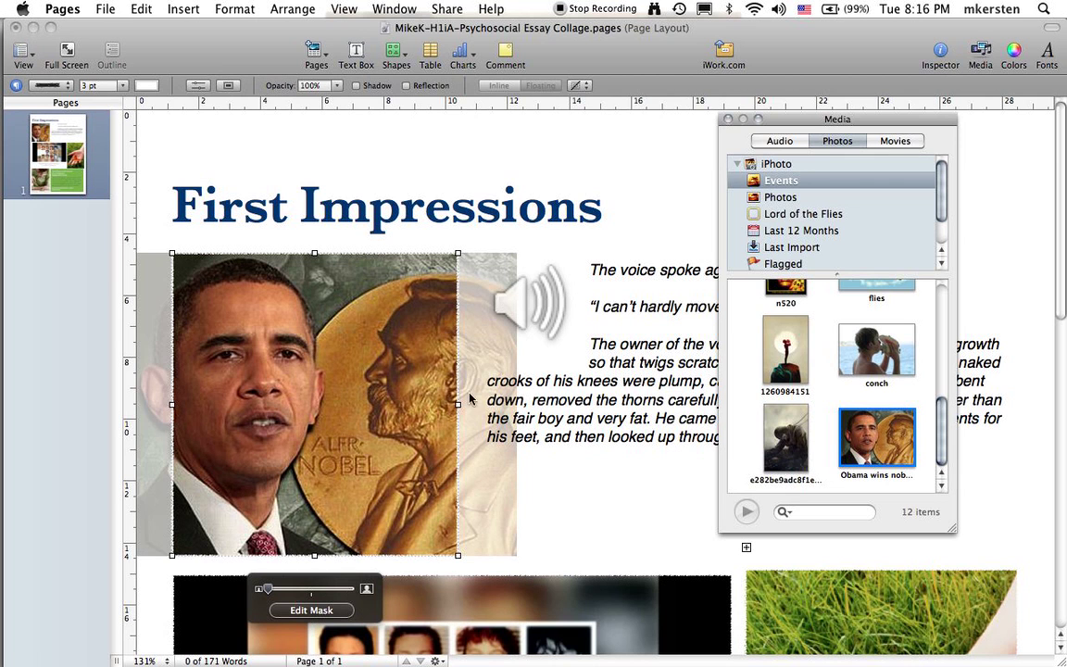
{"action": "left_click_drag", "start_coordinate": [458, 404], "coordinate": [484, 407]}
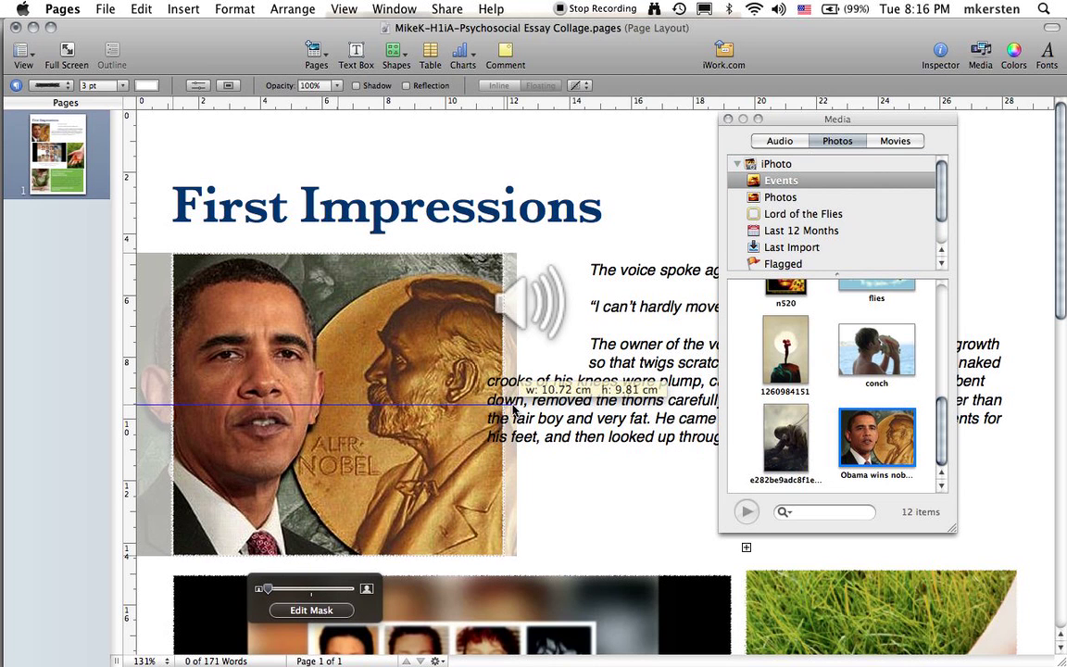
{"action": "left_click_drag", "start_coordinate": [513, 409], "coordinate": [510, 407]}
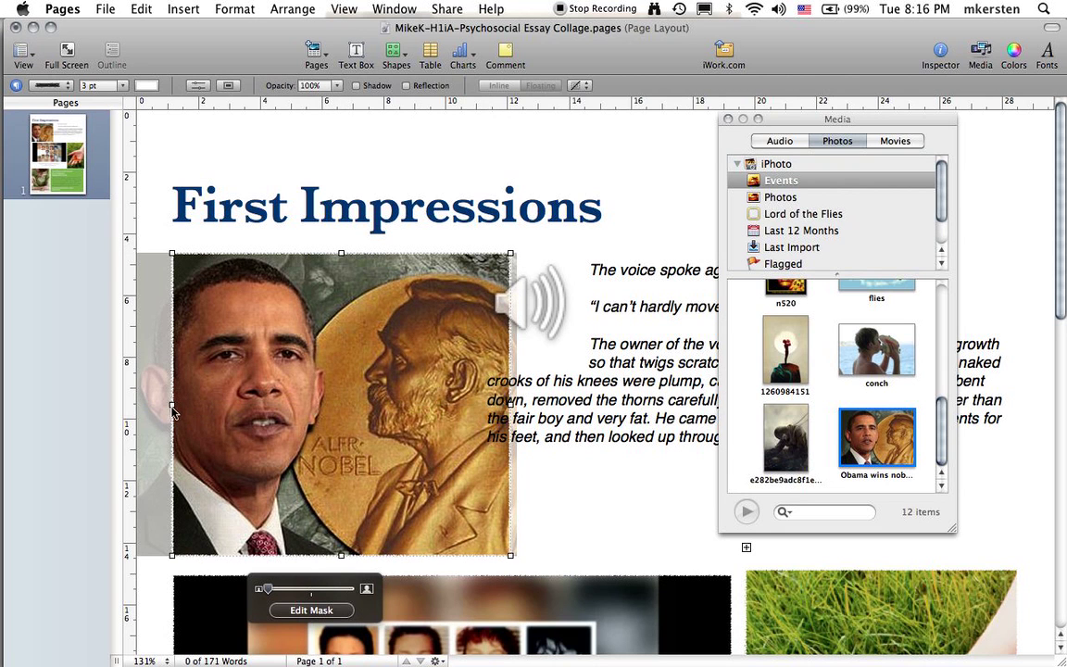
{"action": "left_click_drag", "start_coordinate": [172, 410], "coordinate": [139, 405]}
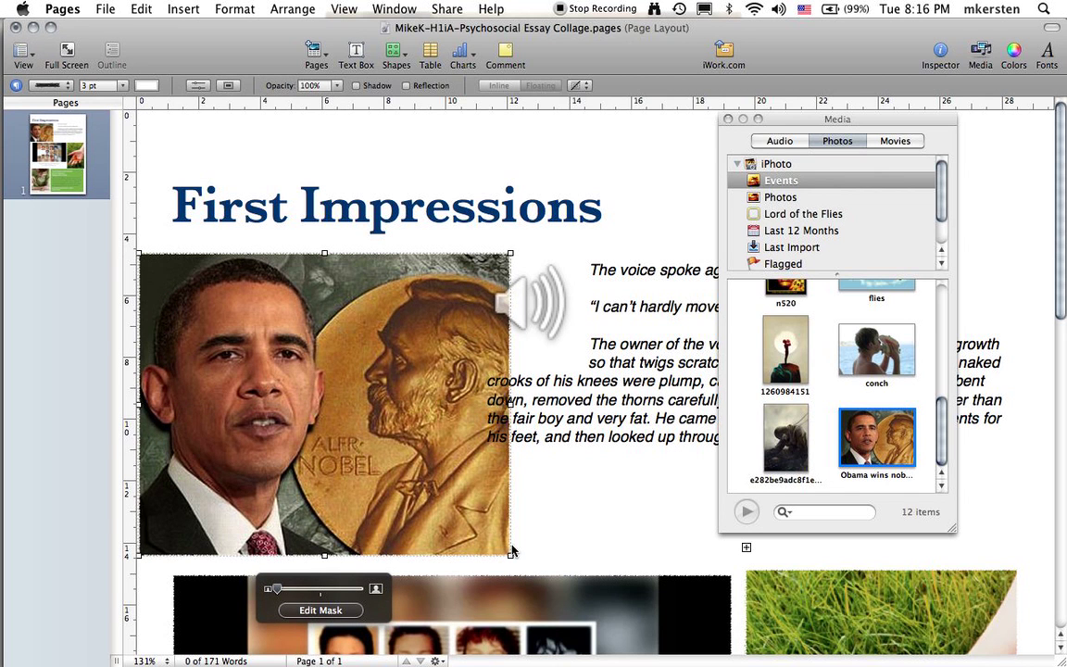
Step: Resize and reposition the Obama image so it fills the space under the title
{"action": "left_click_drag", "start_coordinate": [512, 553], "coordinate": [315, 457]}
{"action": "left_click_drag", "start_coordinate": [292, 401], "coordinate": [316, 390]}
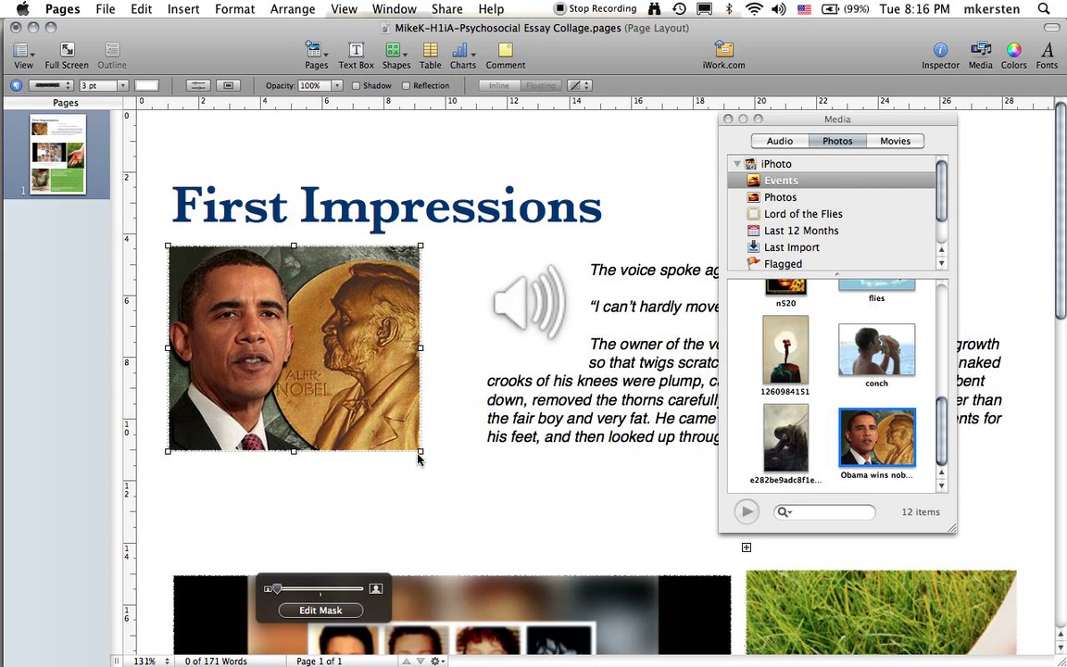
{"action": "left_click_drag", "start_coordinate": [421, 451], "coordinate": [467, 488]}
Step: Add a text box reading 'President Barack Obama receives the Nobel Peace Prize for a positive first impression' below the photo
{"action": "left_click", "coordinate": [356, 51]}
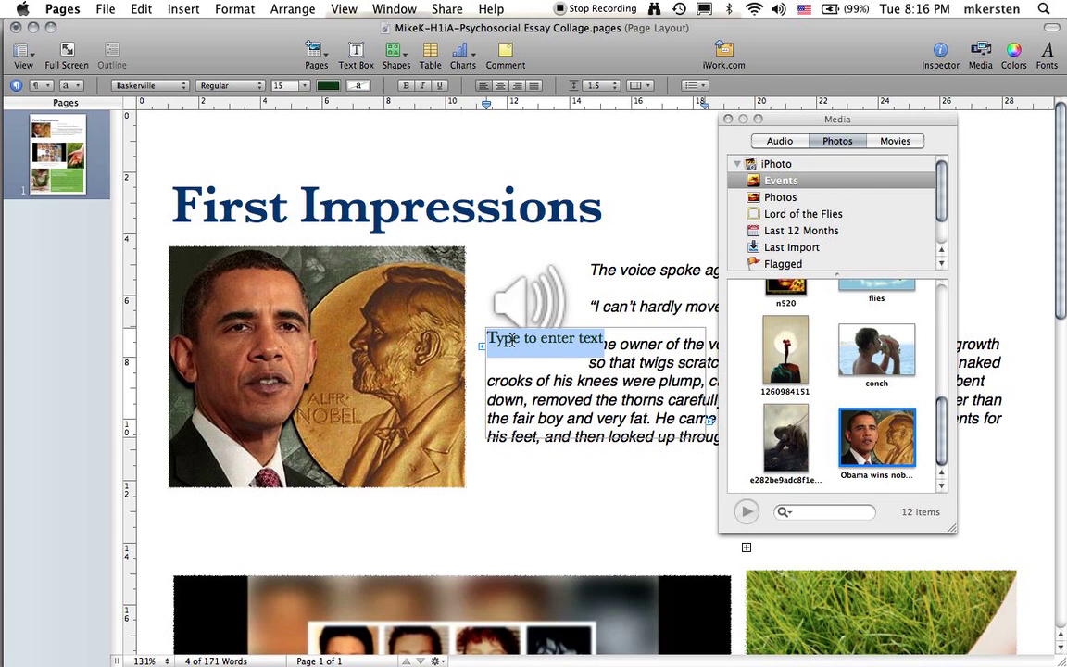
{"action": "type", "text": "President Barack Obama"}
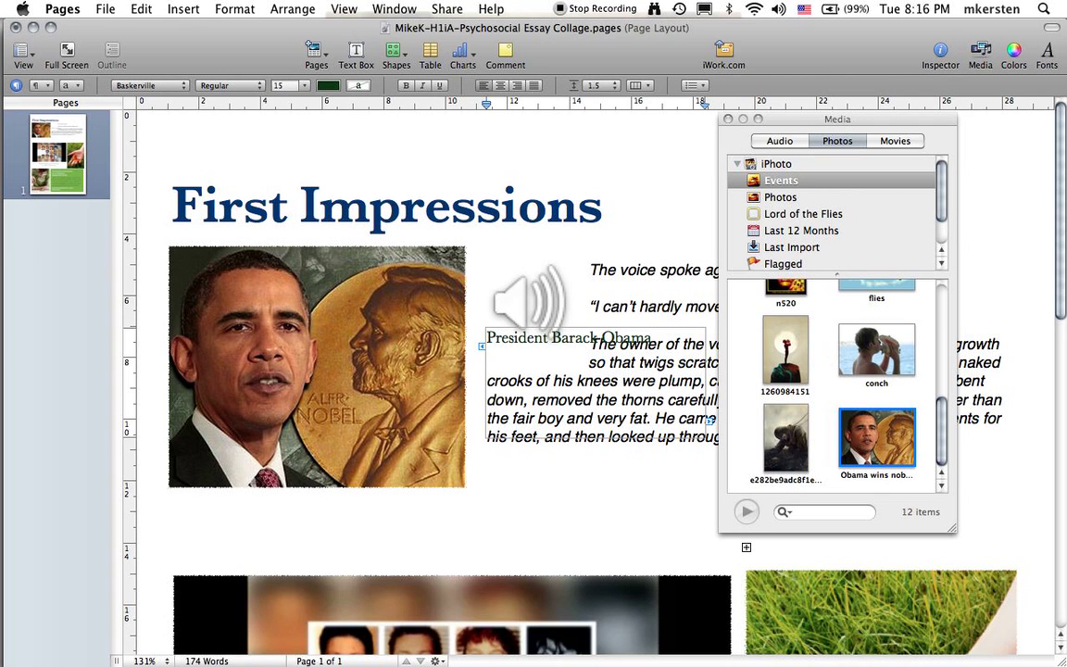
{"action": "type", "text": " receives the No"}
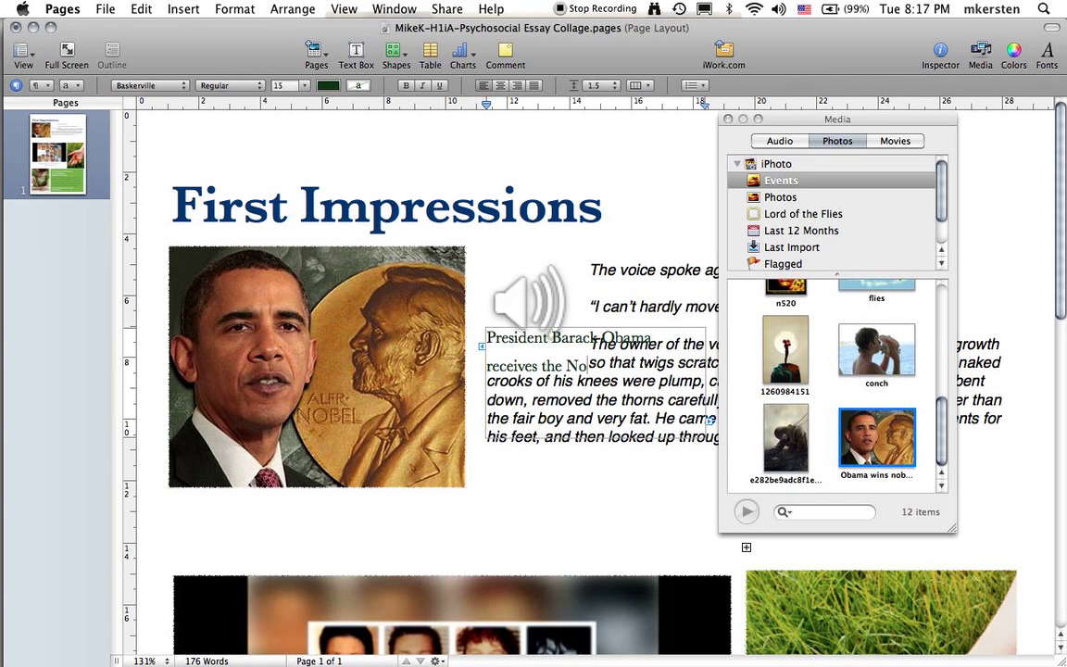
{"action": "type", "text": "bel Peace Prize for a"}
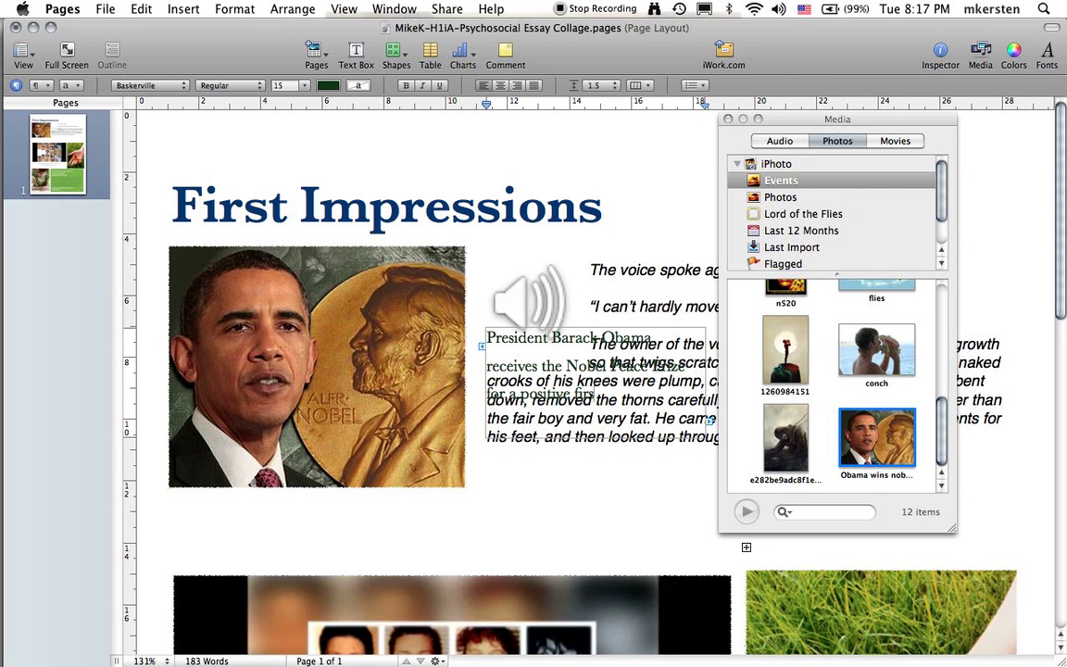
{"action": "type", "text": " positive first impression"}
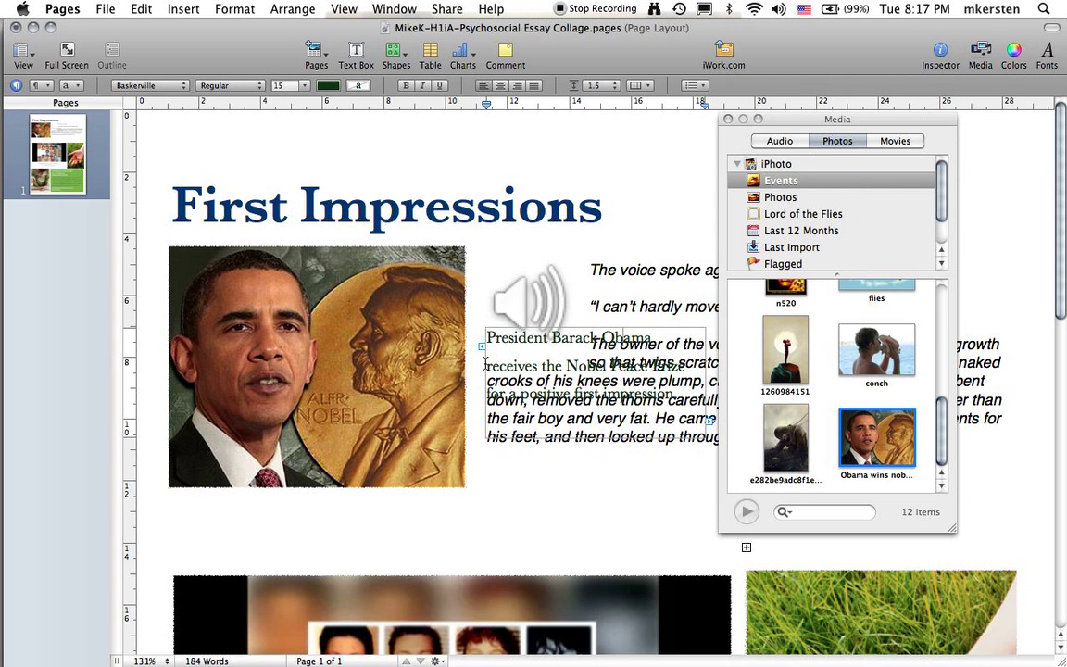
{"action": "left_click_drag", "start_coordinate": [484, 363], "coordinate": [170, 531]}
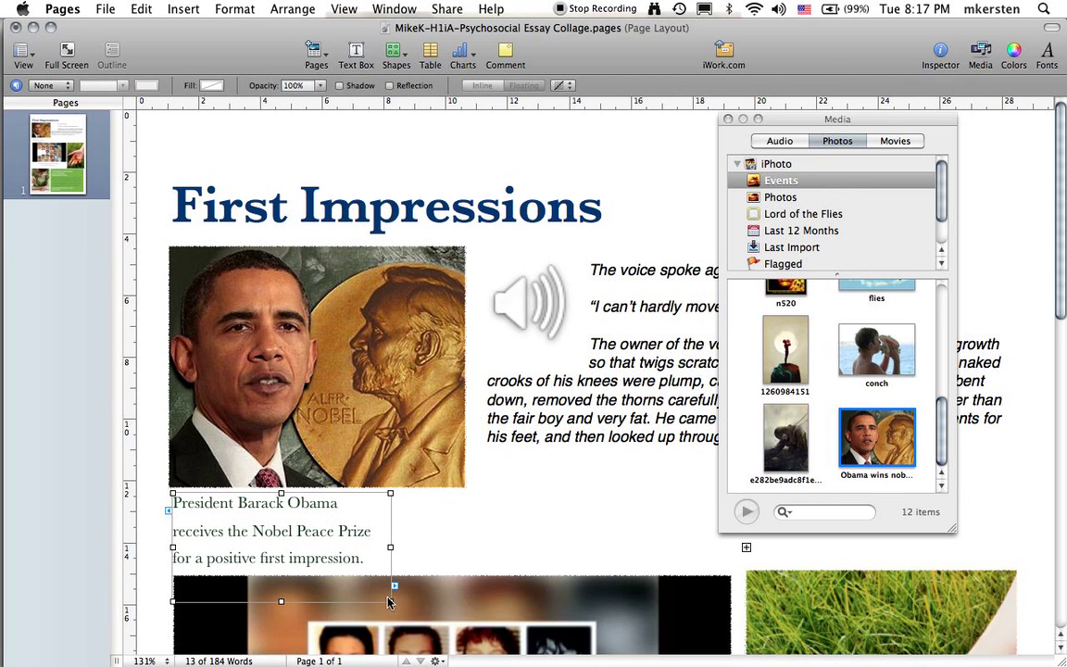
{"action": "left_click_drag", "start_coordinate": [391, 601], "coordinate": [463, 558]}
Step: Centre-align all of the caption text
{"action": "left_click", "coordinate": [404, 550]}
{"action": "key", "text": "super+a"}
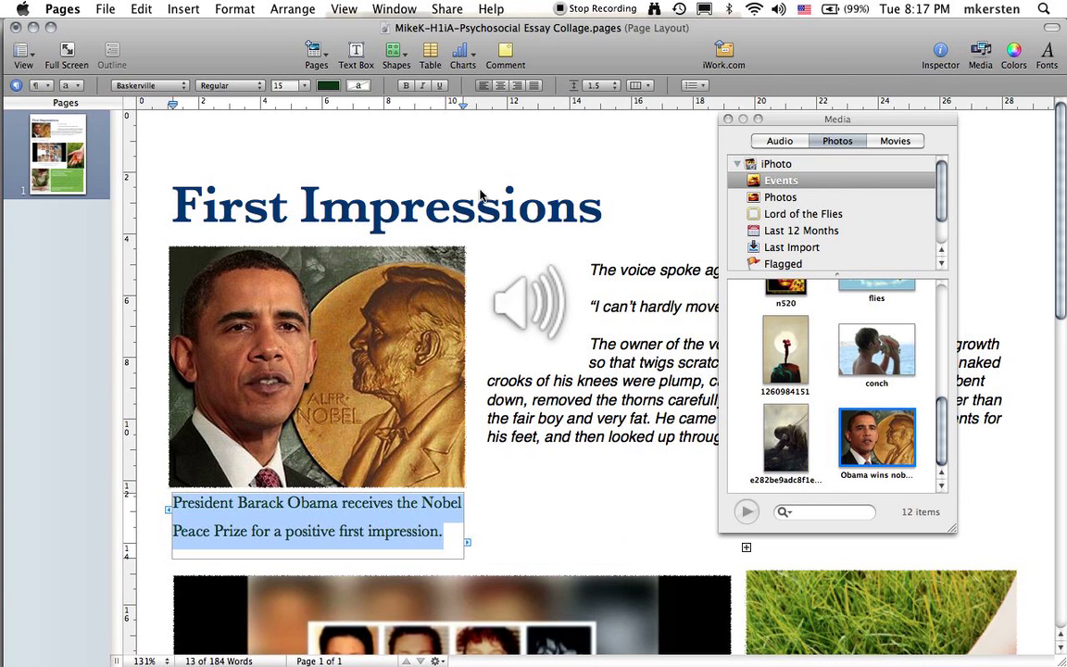
{"action": "left_click", "coordinate": [500, 85]}
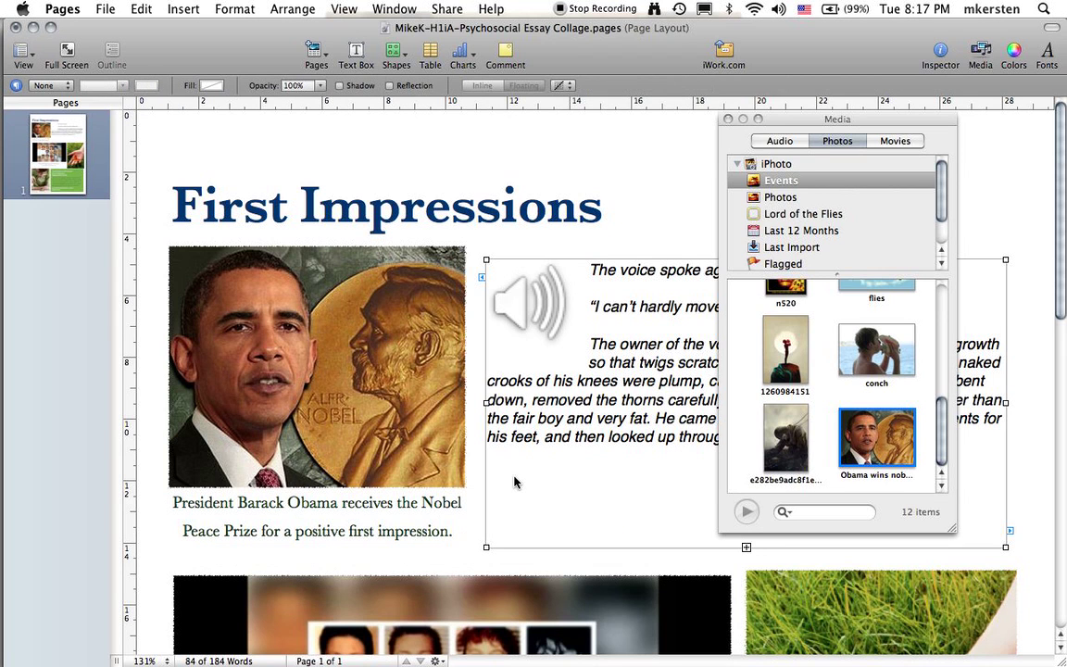